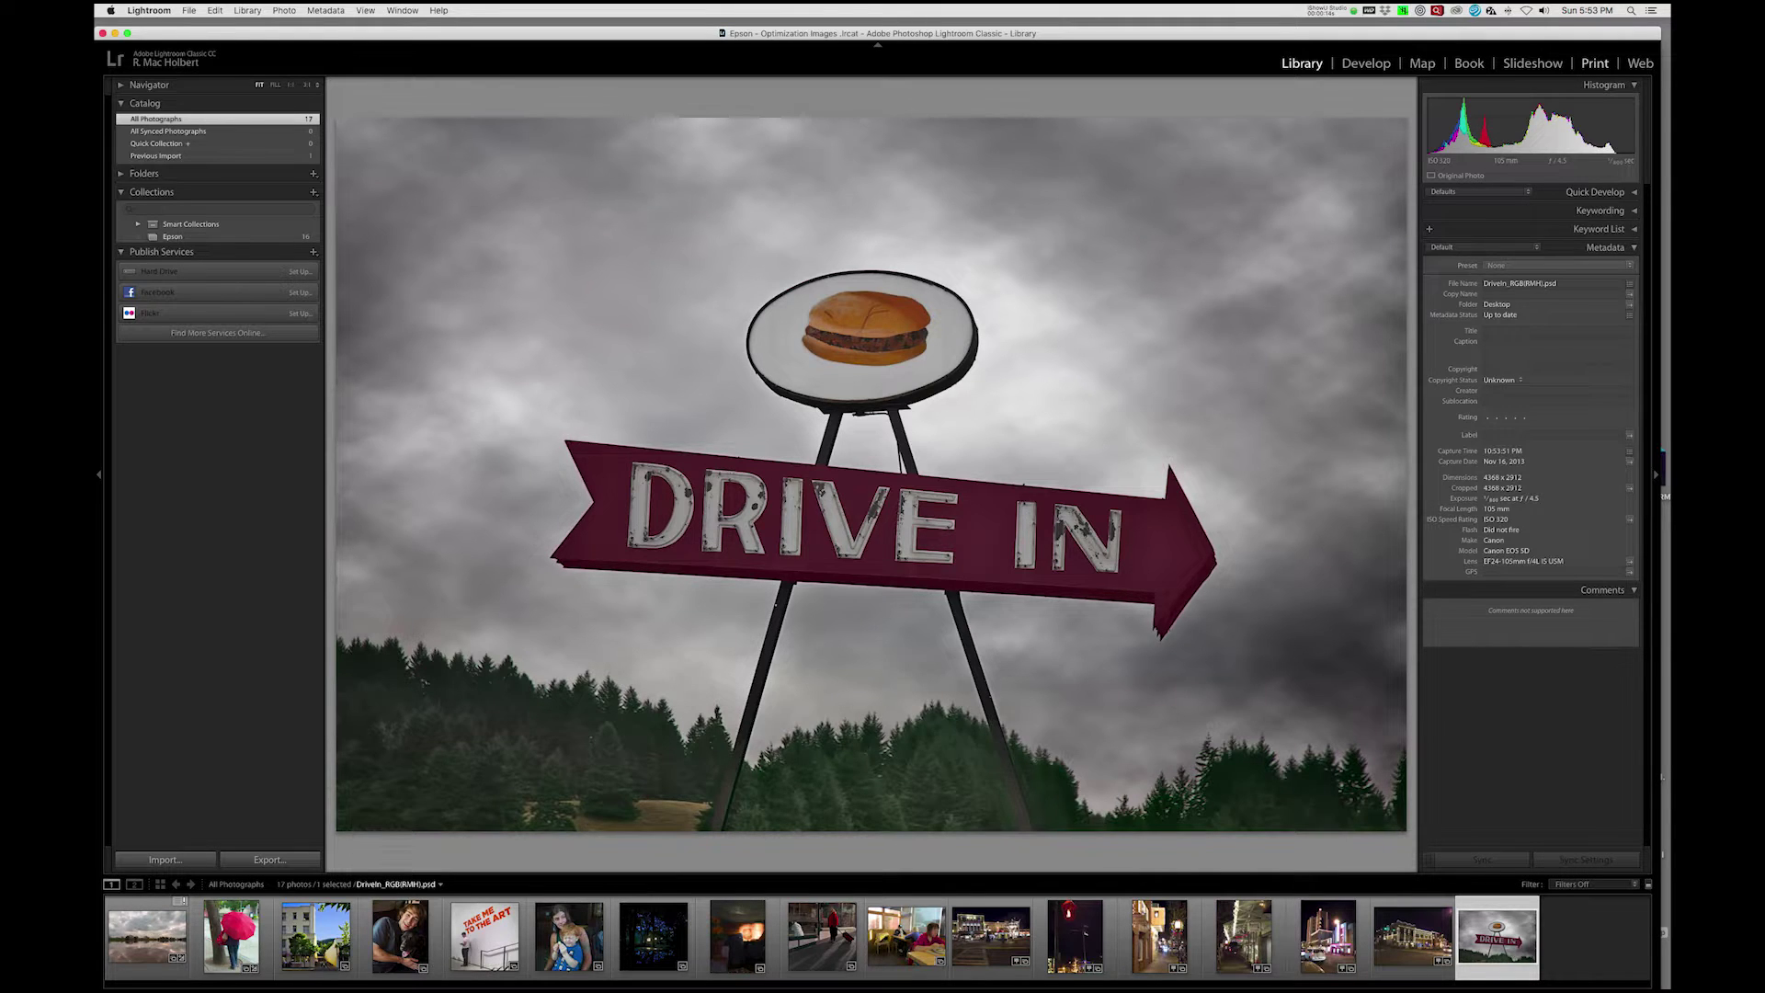
Step: Open the Print module for the drive-in sign photo and set its colour profile to SC-P5000_Series_LLK LegacyBaryta_PK
{"action": "left_click", "coordinate": [1595, 62]}
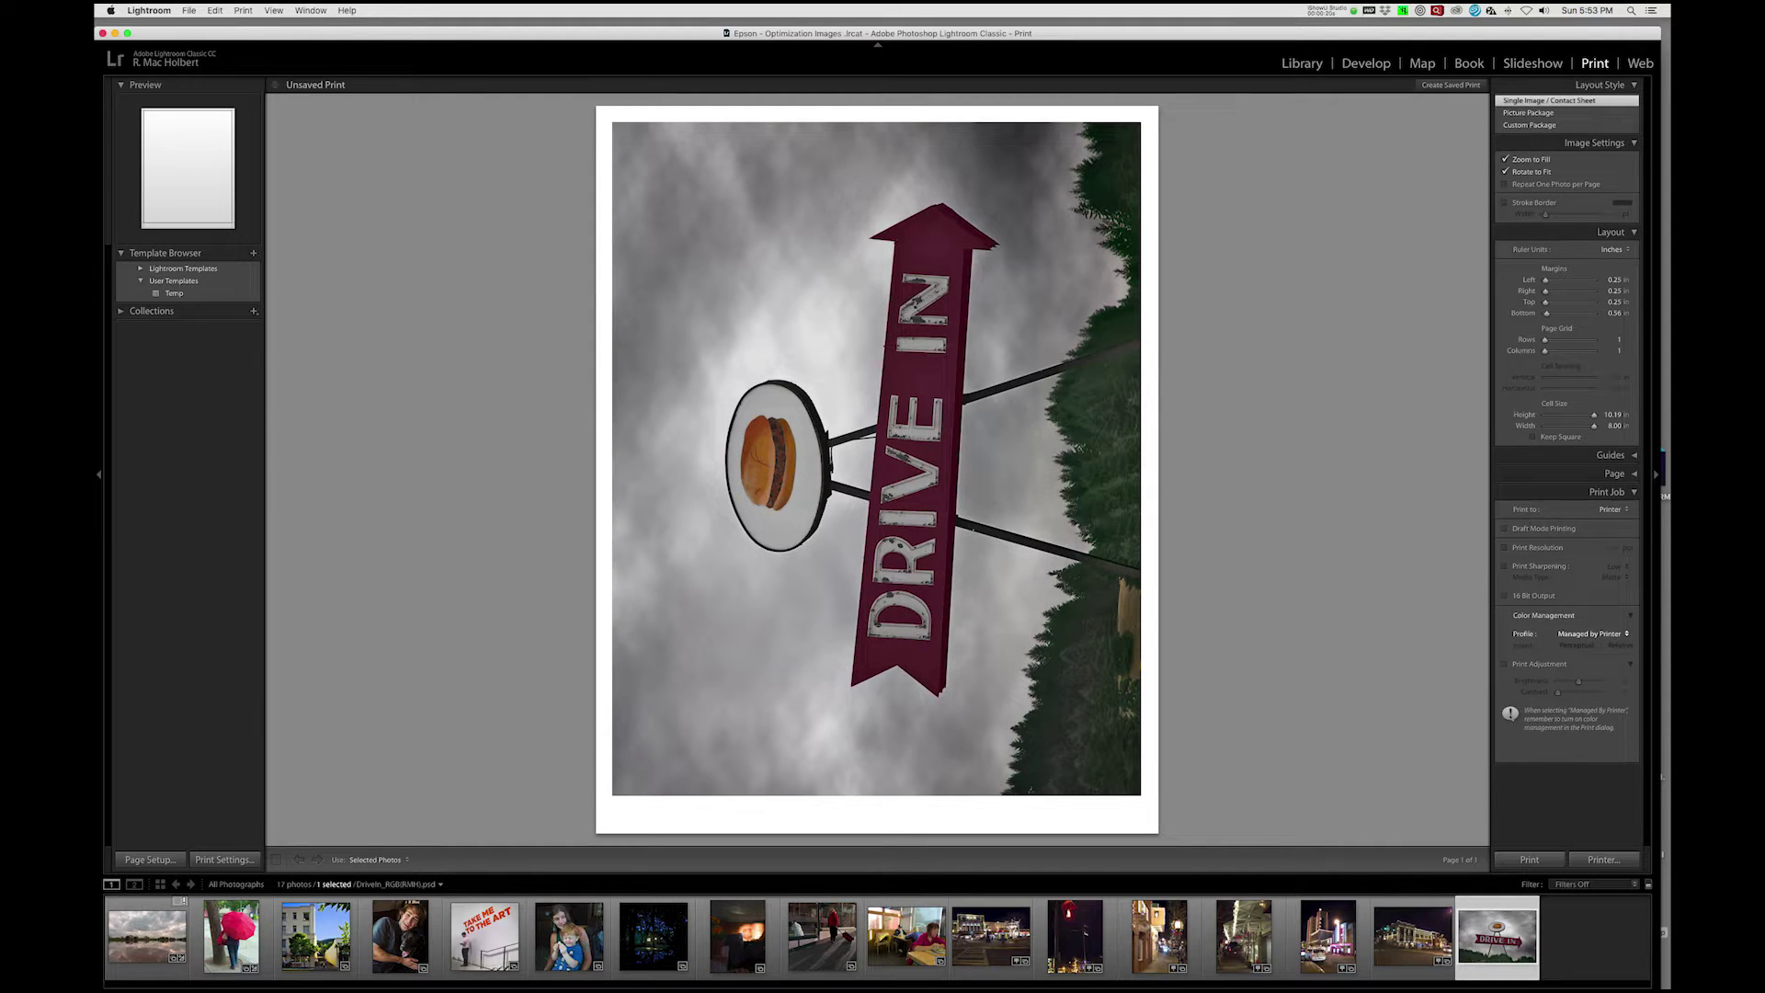
{"action": "left_click", "coordinate": [1590, 633]}
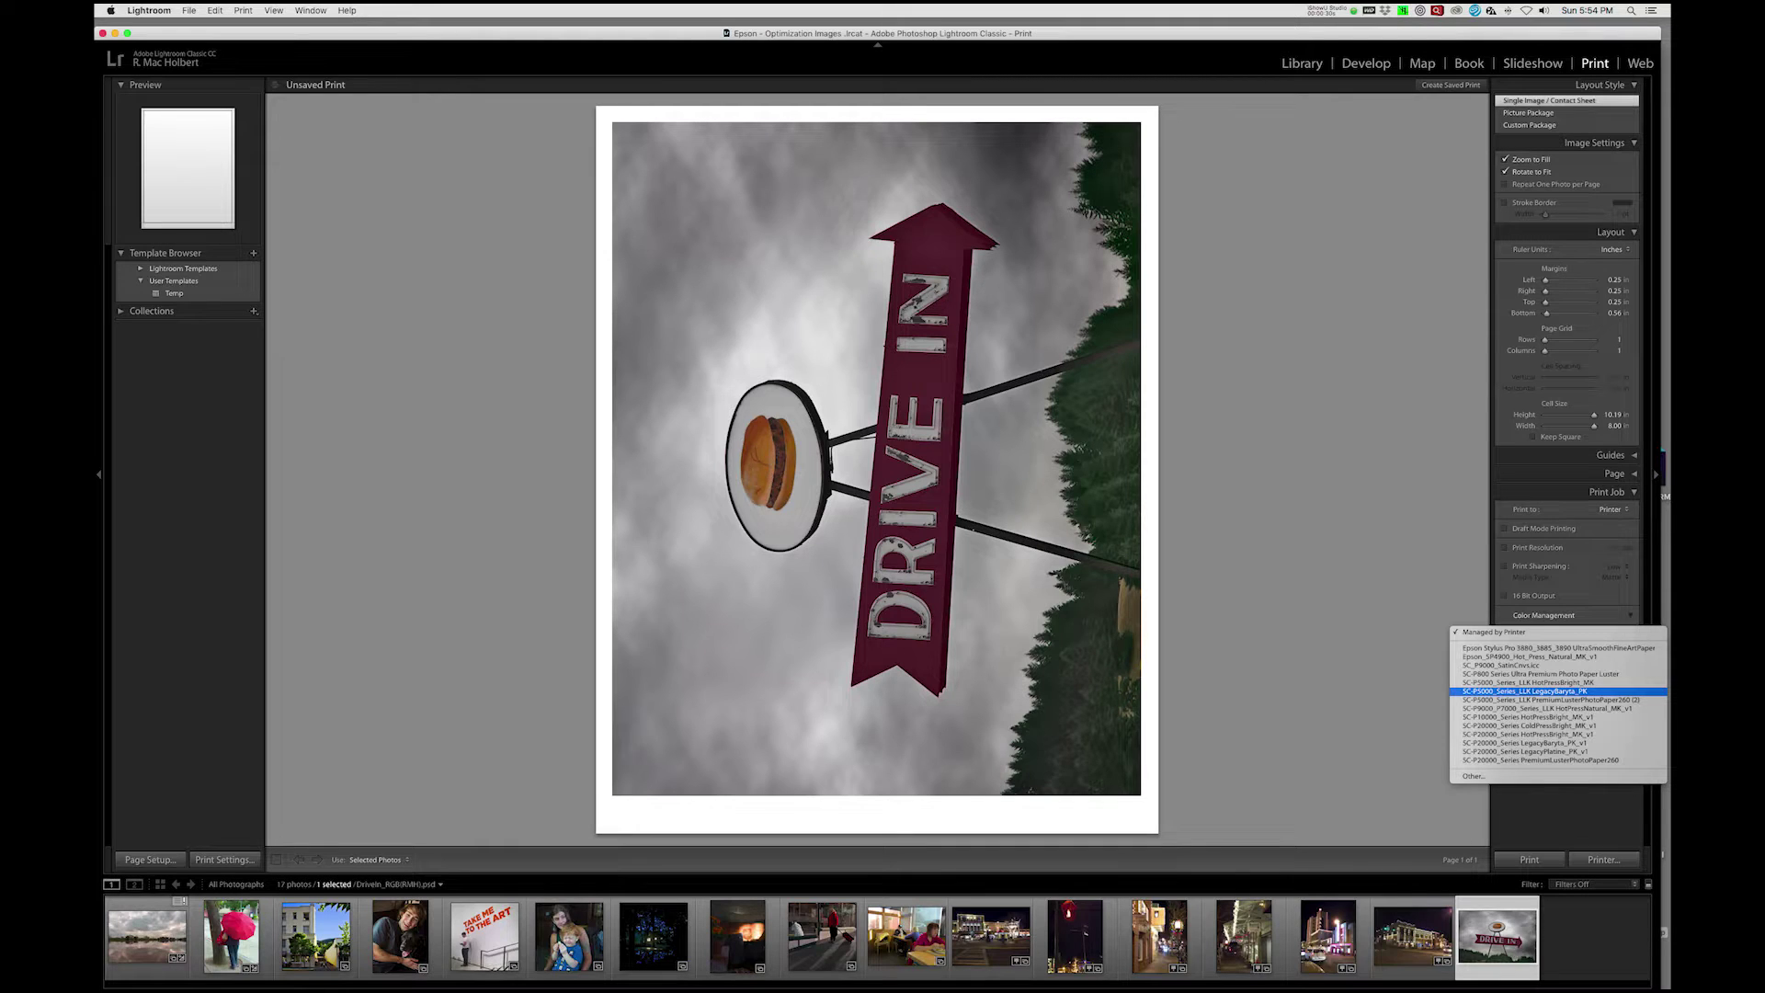
{"action": "left_click", "coordinate": [1524, 691]}
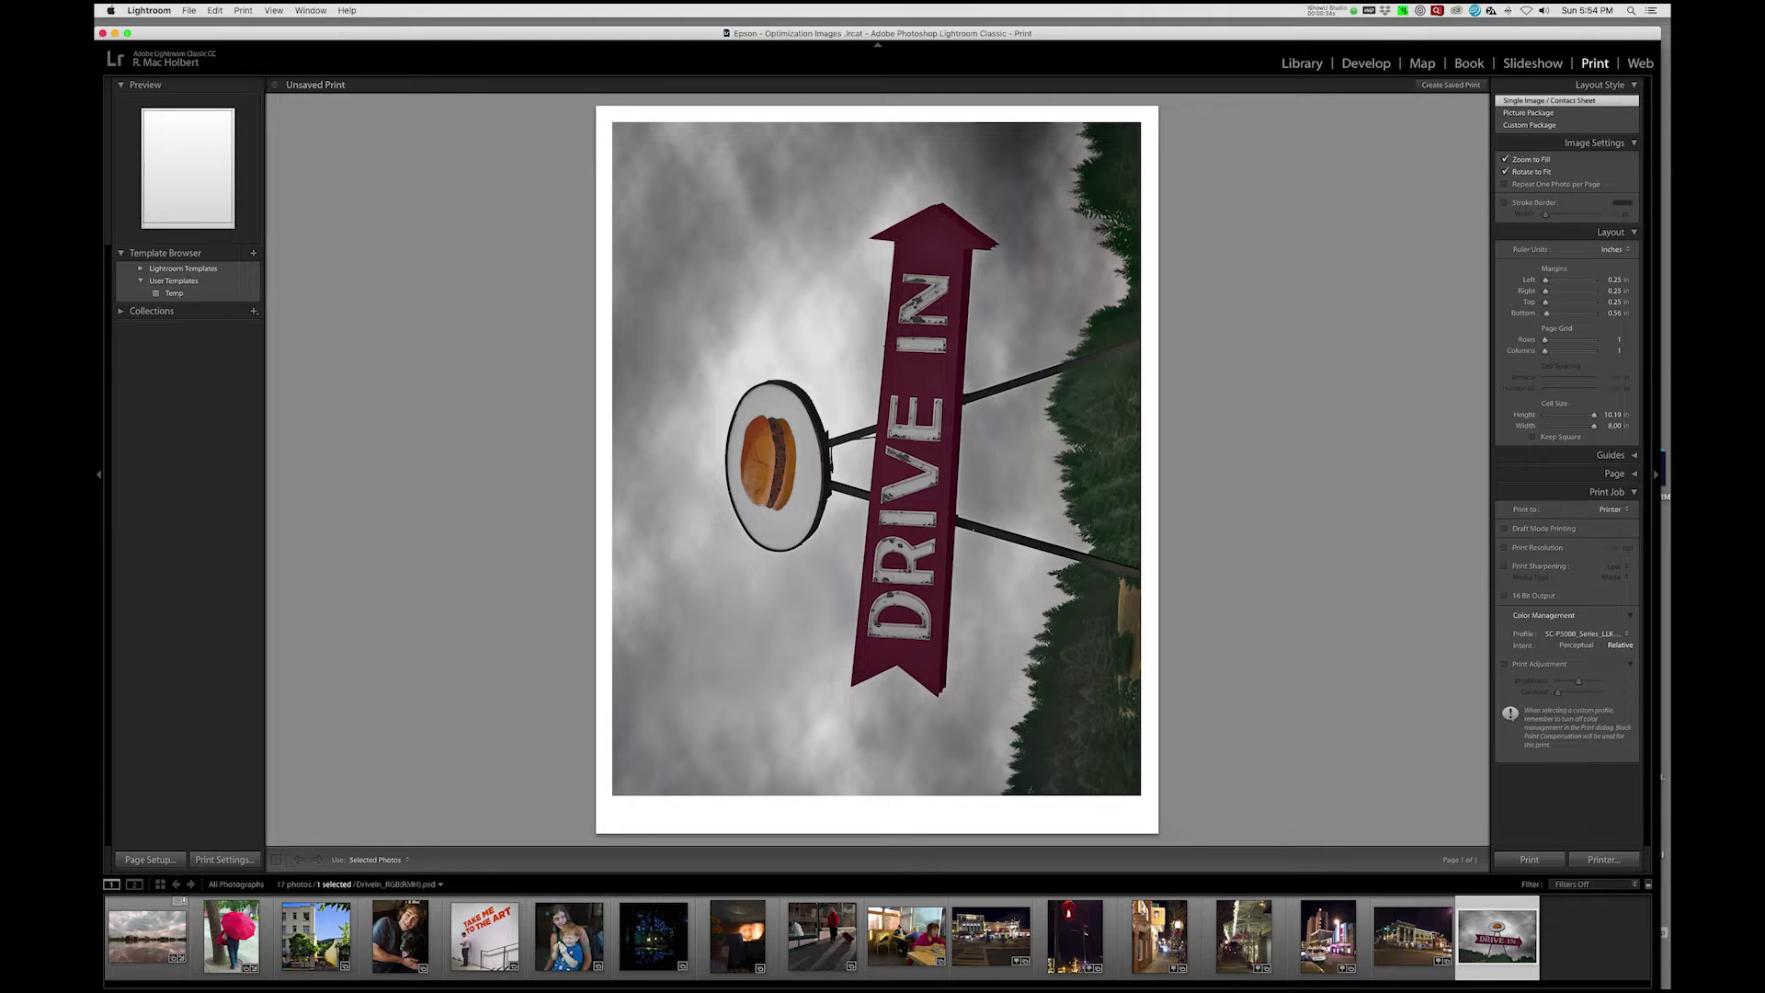
Step: Format the page setup for the SC-P5000Series-FCC198 printer
{"action": "left_click", "coordinate": [149, 859]}
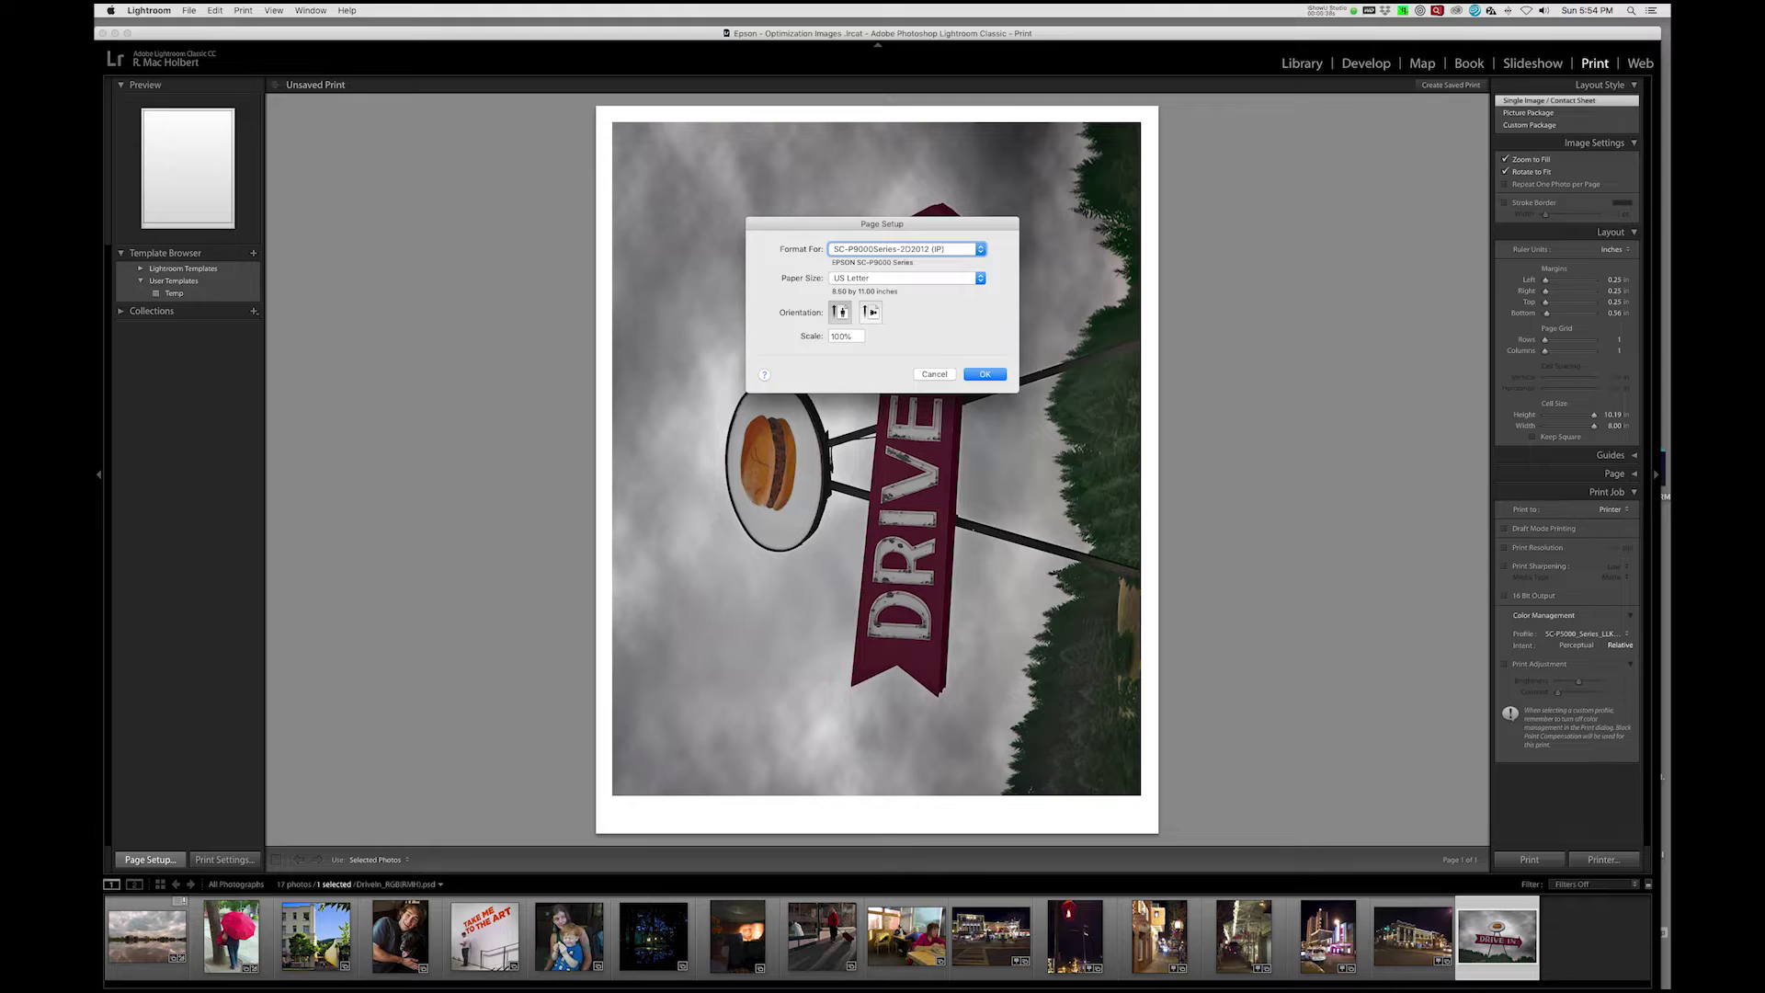
{"action": "left_click", "coordinate": [905, 249]}
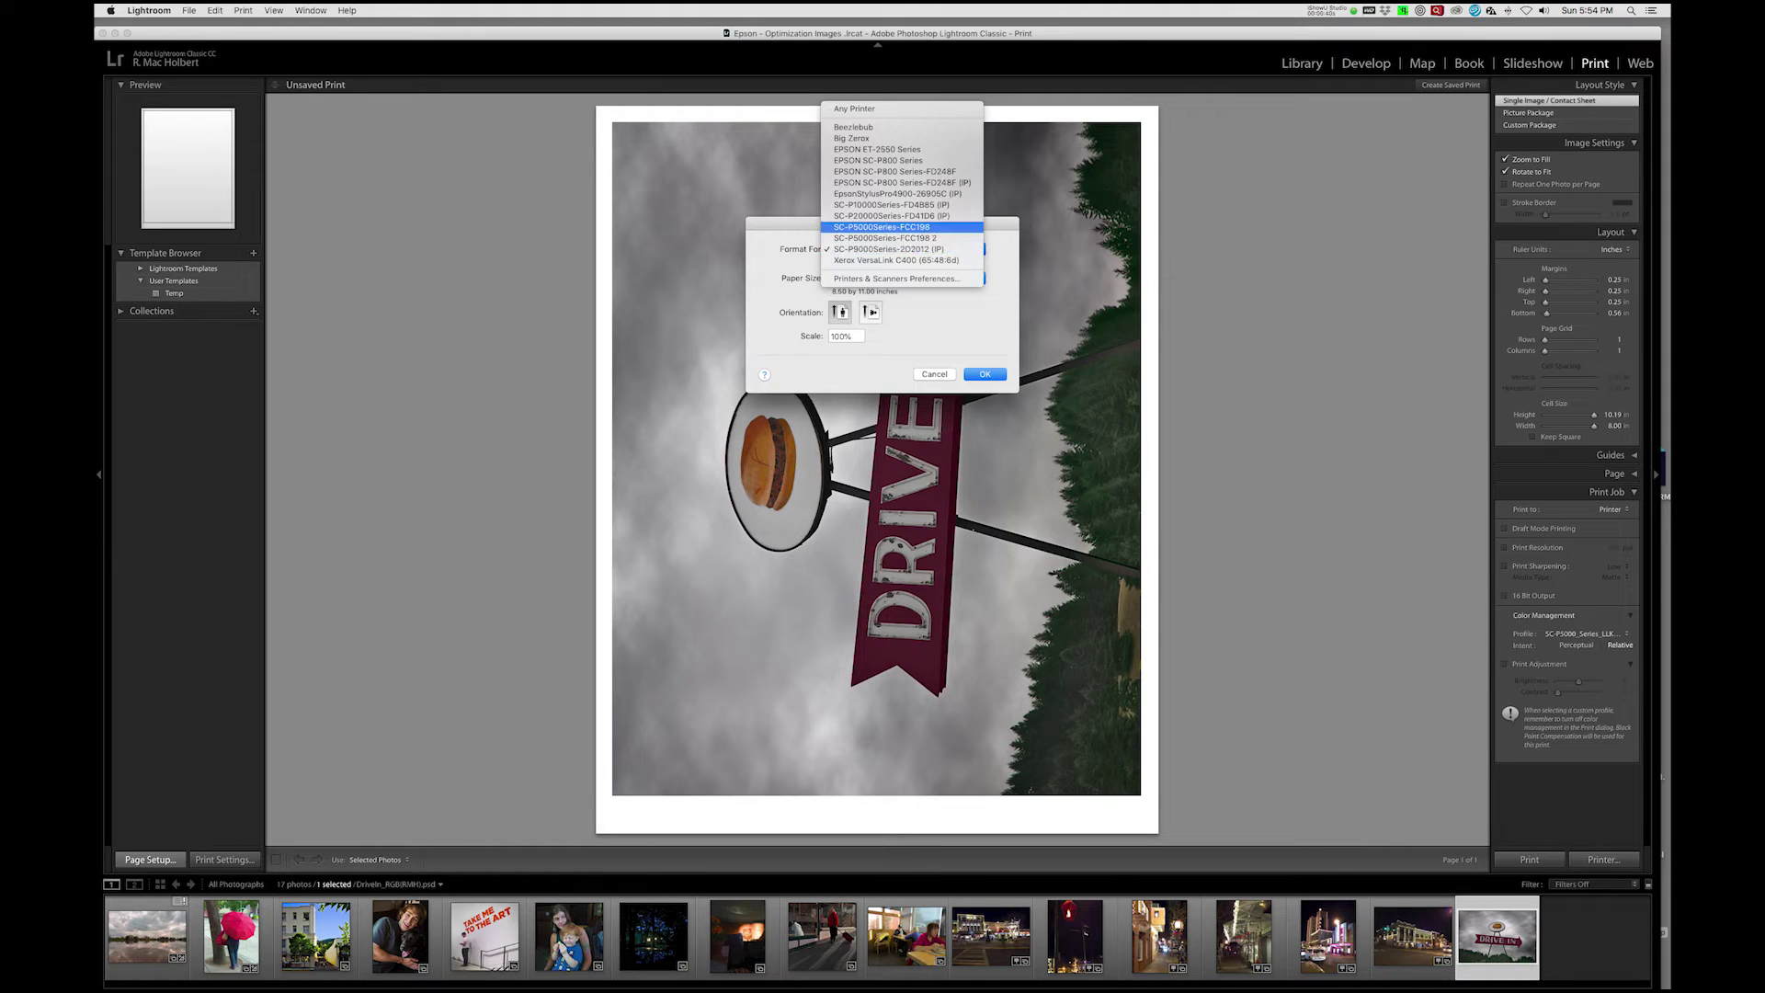
{"action": "key", "text": "Return"}
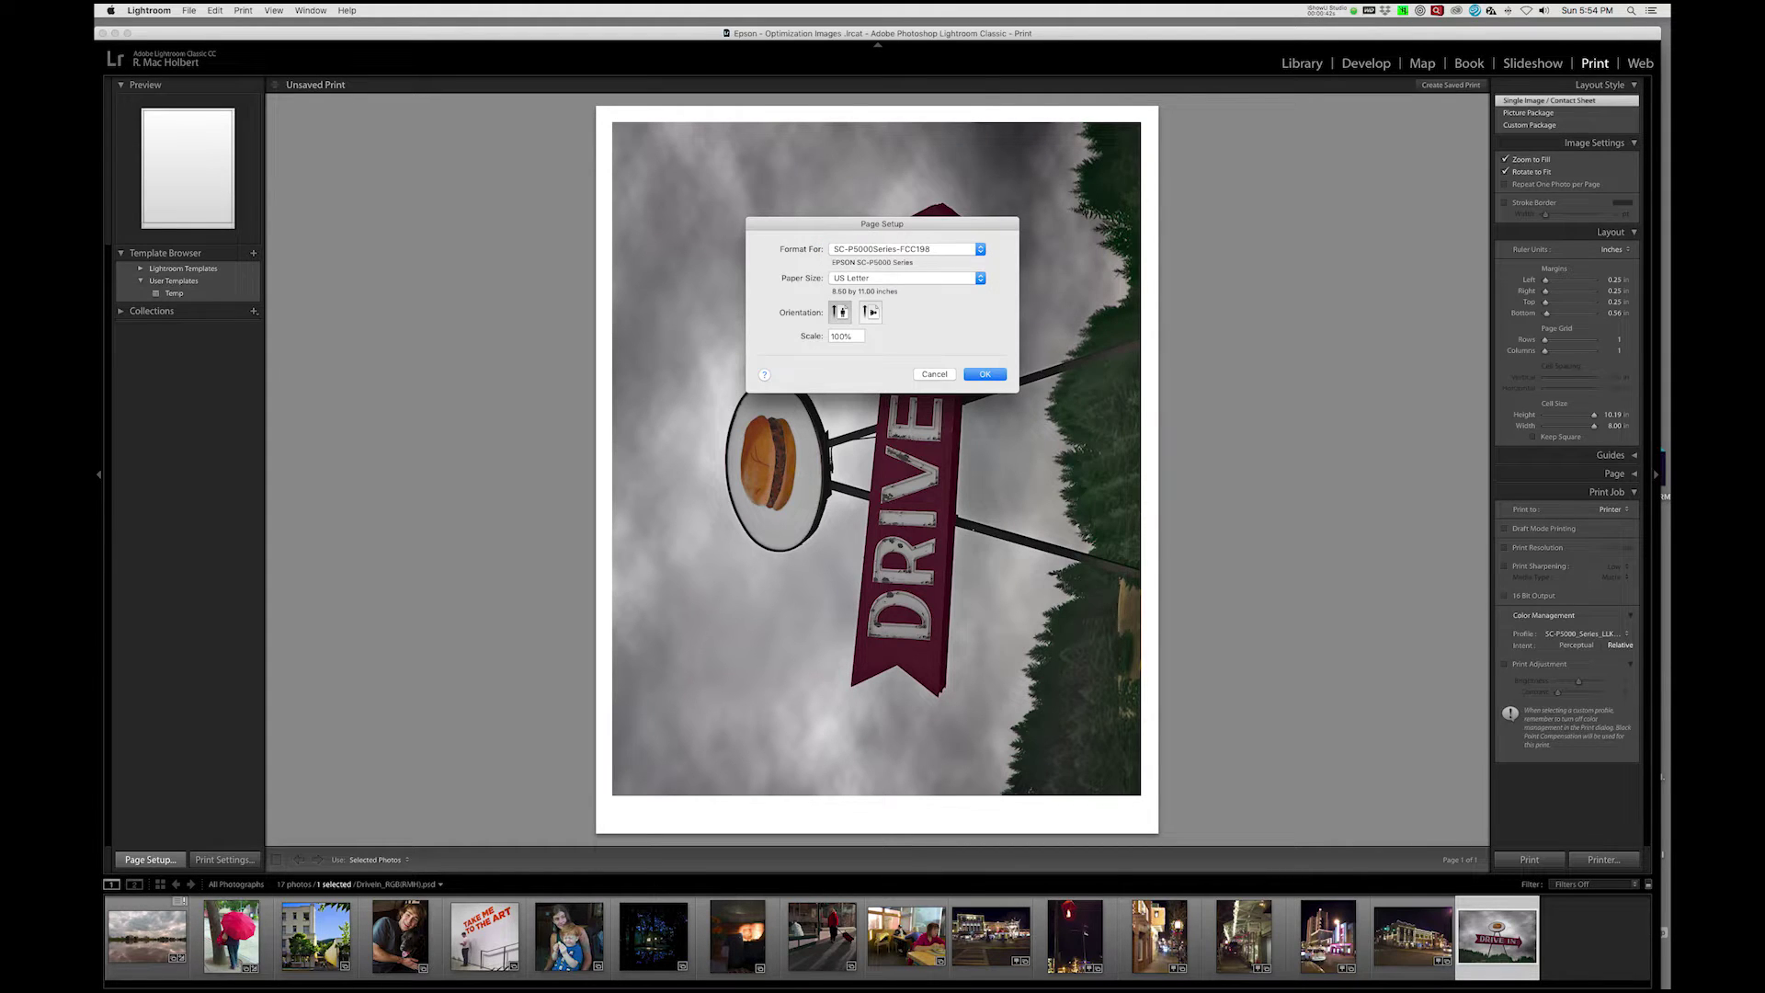
Step: Set the paper size to US C 17 x 22 in (Sheet, Borders - Maximum) with landscape orientation and accept the page setup
{"action": "key", "text": "space"}
{"action": "key", "text": "Up"}
{"action": "key", "text": "Right"}
{"action": "key", "text": "Down"}
{"action": "key", "text": "Down"}
{"action": "key", "text": "Down"}
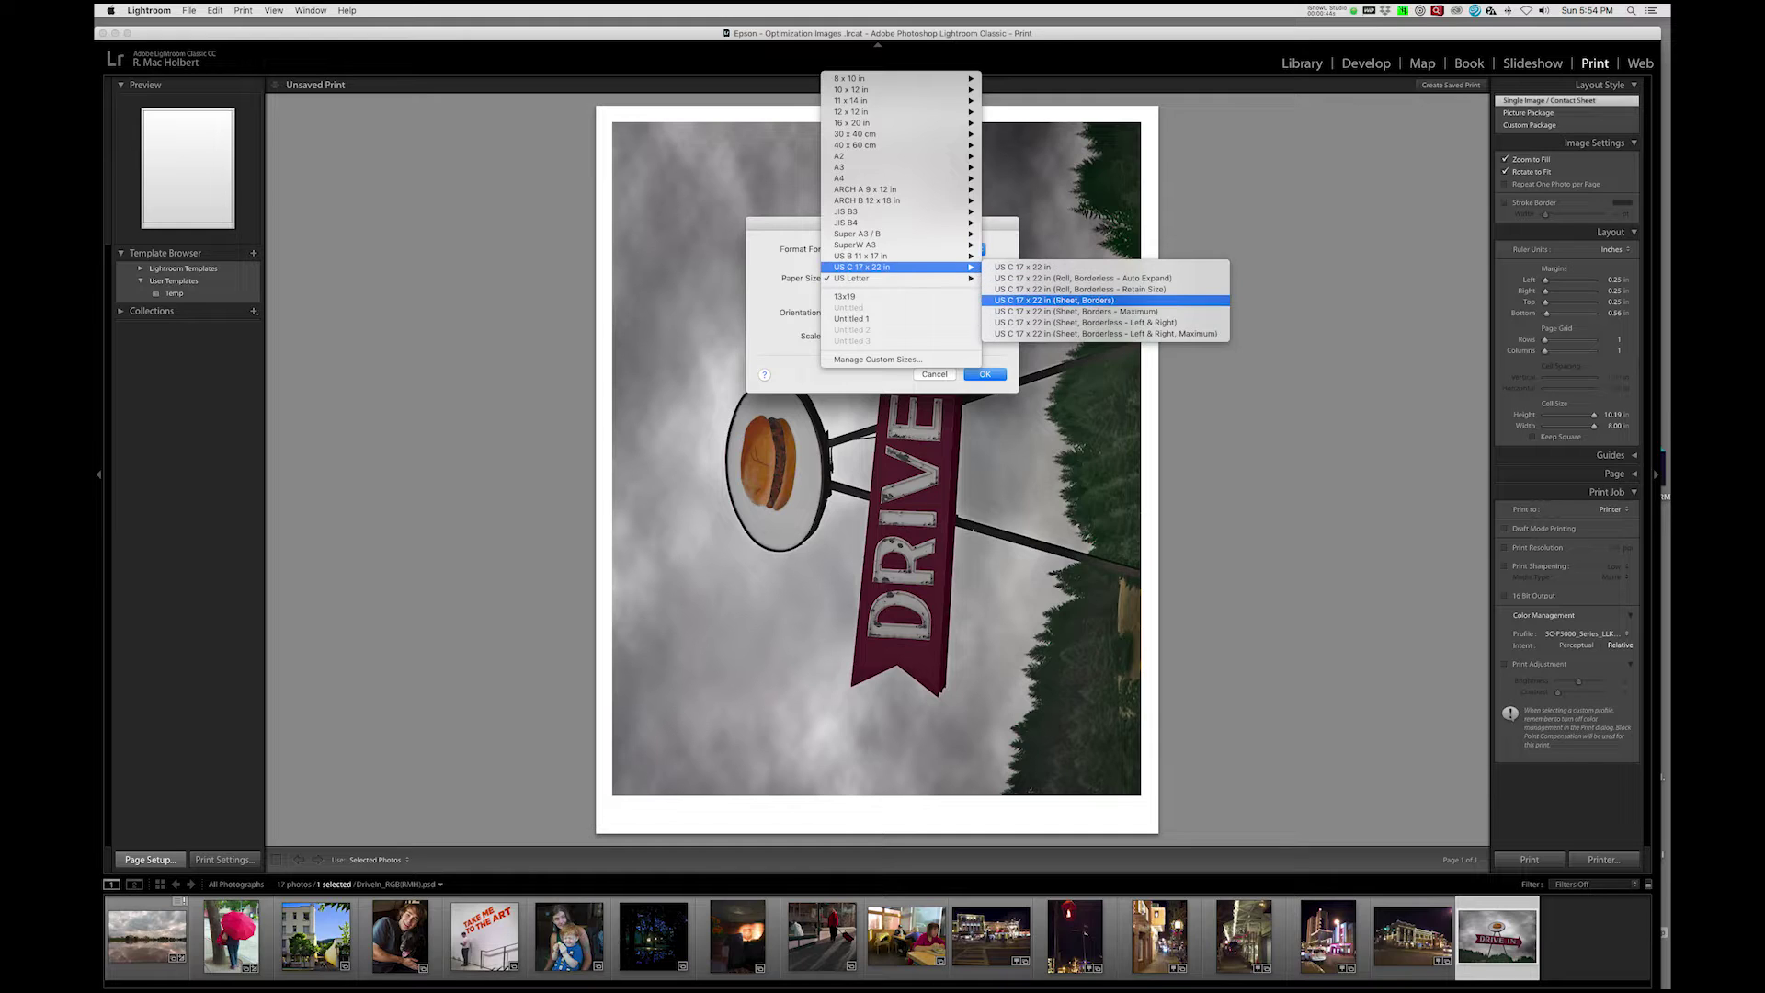
{"action": "key", "text": "Down"}
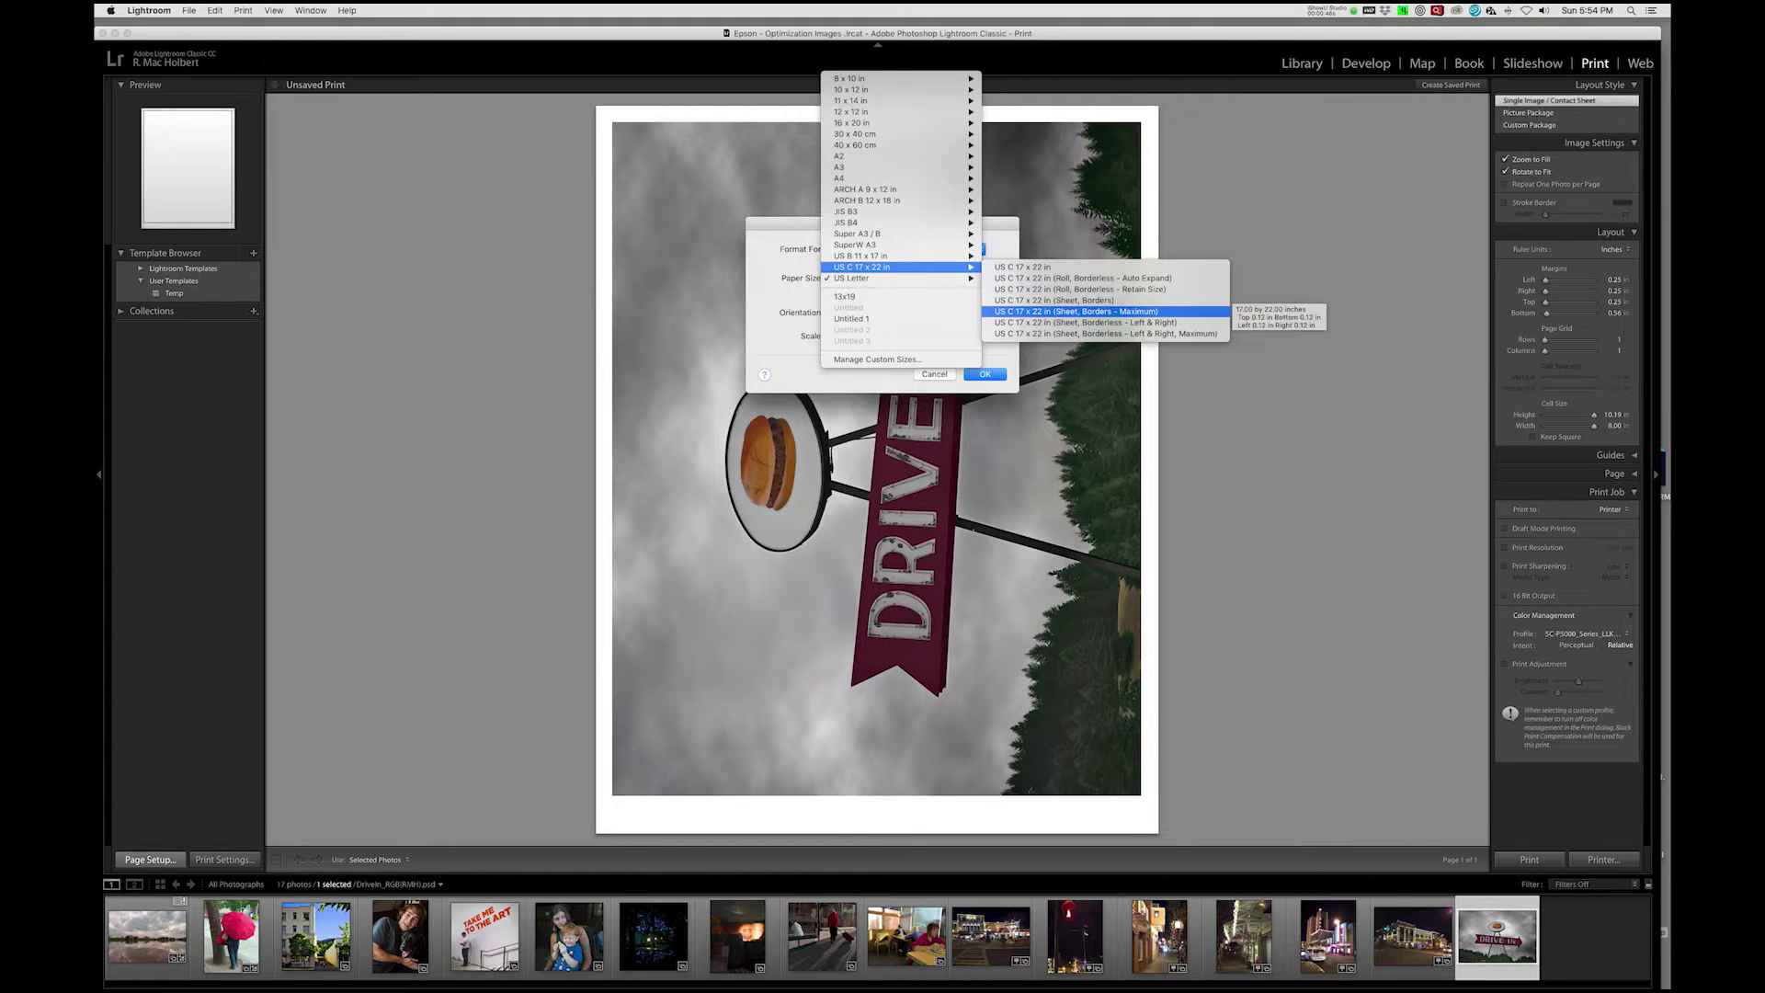
{"action": "key", "text": "Return"}
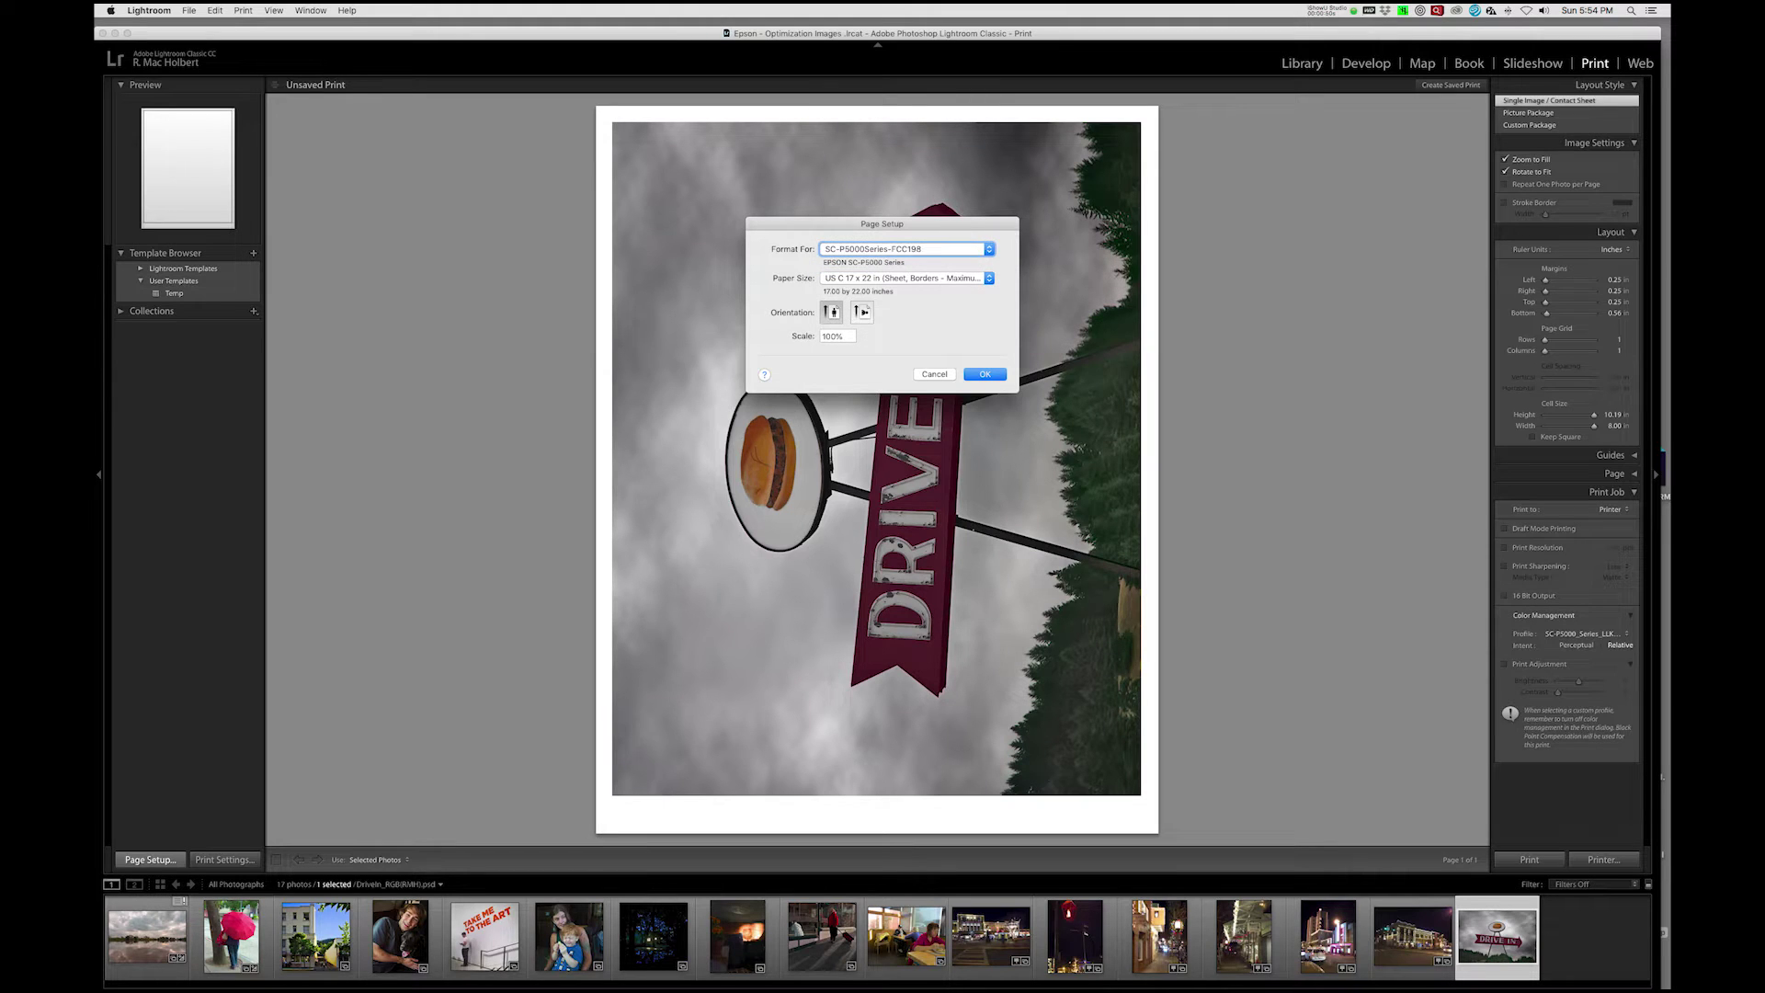
{"action": "left_click", "coordinate": [861, 311]}
{"action": "key", "text": "Return"}
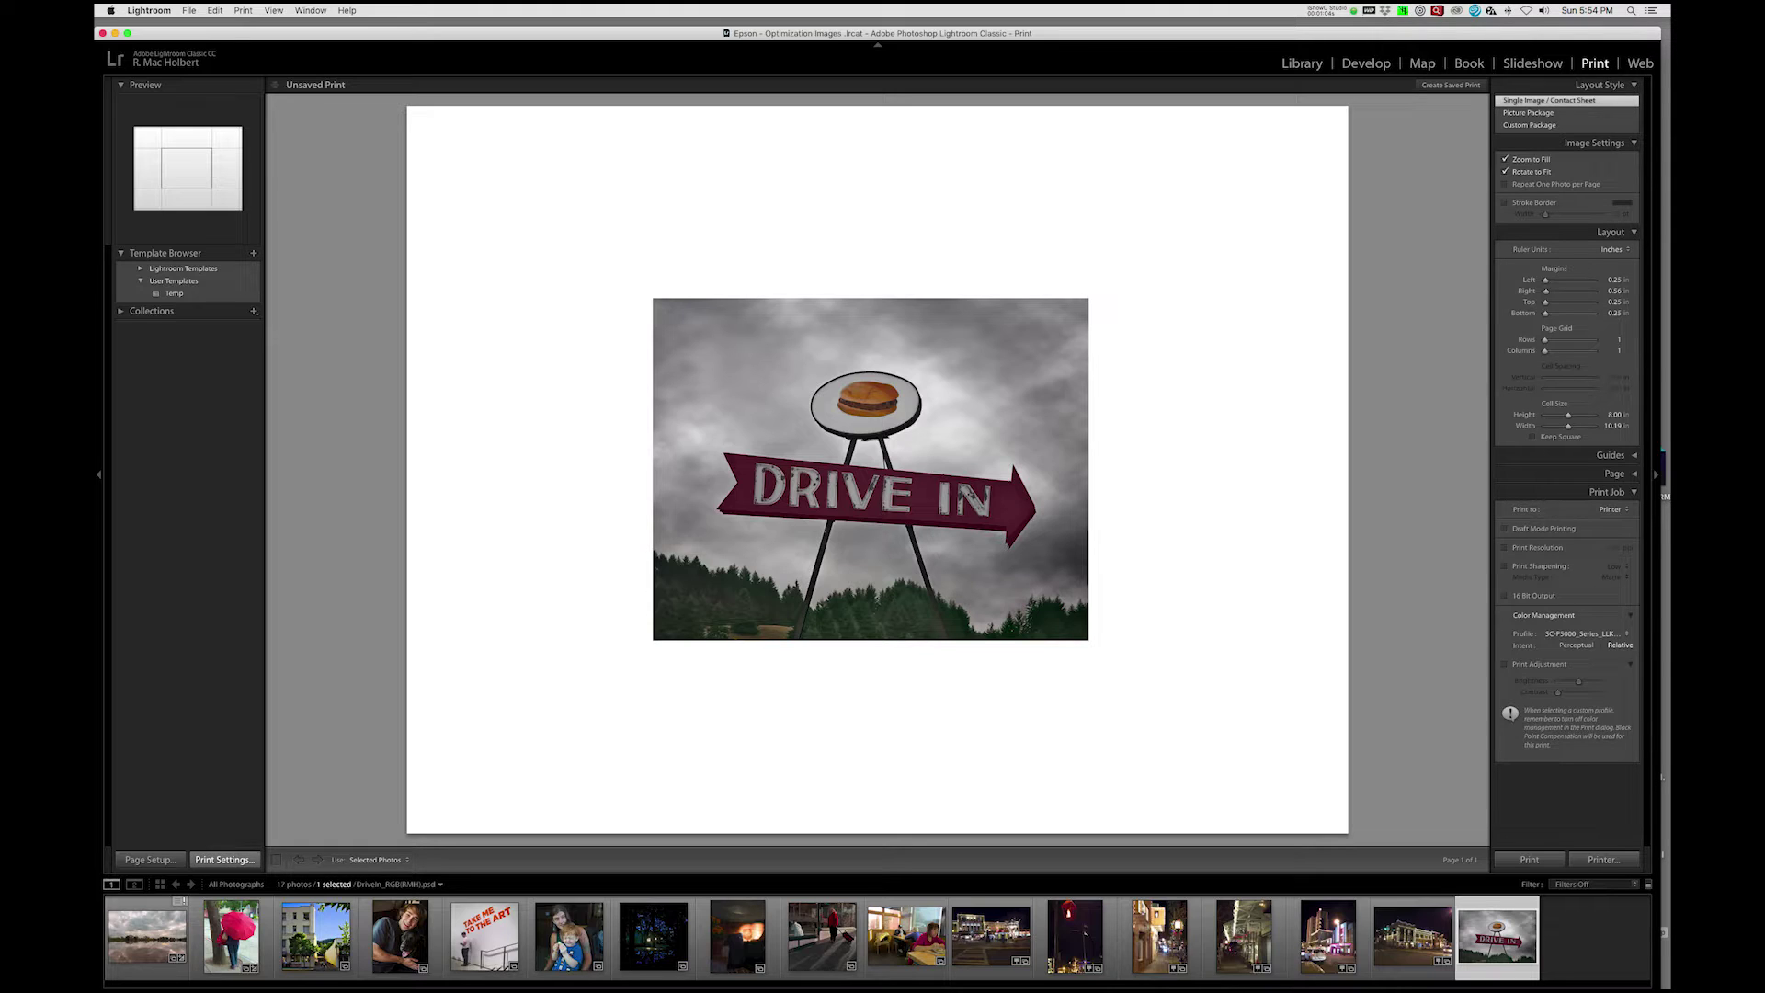
Step: Select the SC-P5000Series-FCC198 printer in the print settings
{"action": "left_click", "coordinate": [223, 860]}
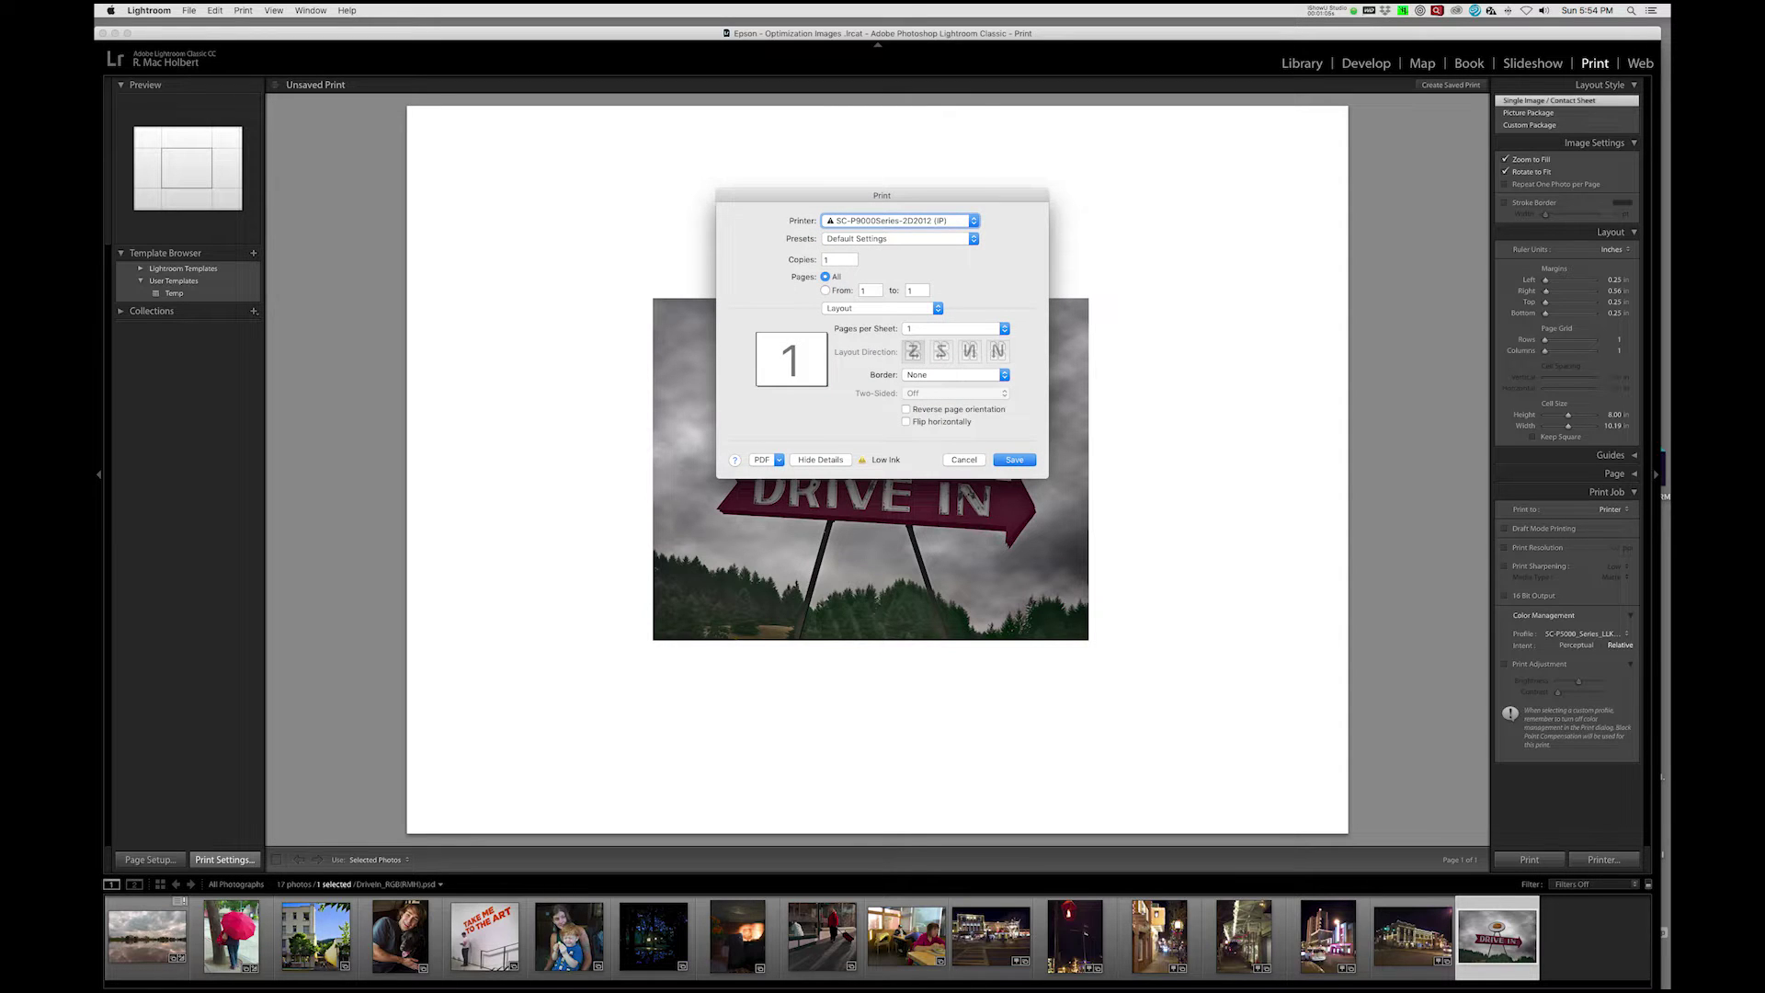
{"action": "left_click", "coordinate": [899, 221]}
{"action": "left_click", "coordinate": [898, 198]}
Step: In the Printer Settings, set the paper source to Manual Feed and the media type to Legacy Baryta, with 16 Bit Output enabled
{"action": "left_click", "coordinate": [882, 308]}
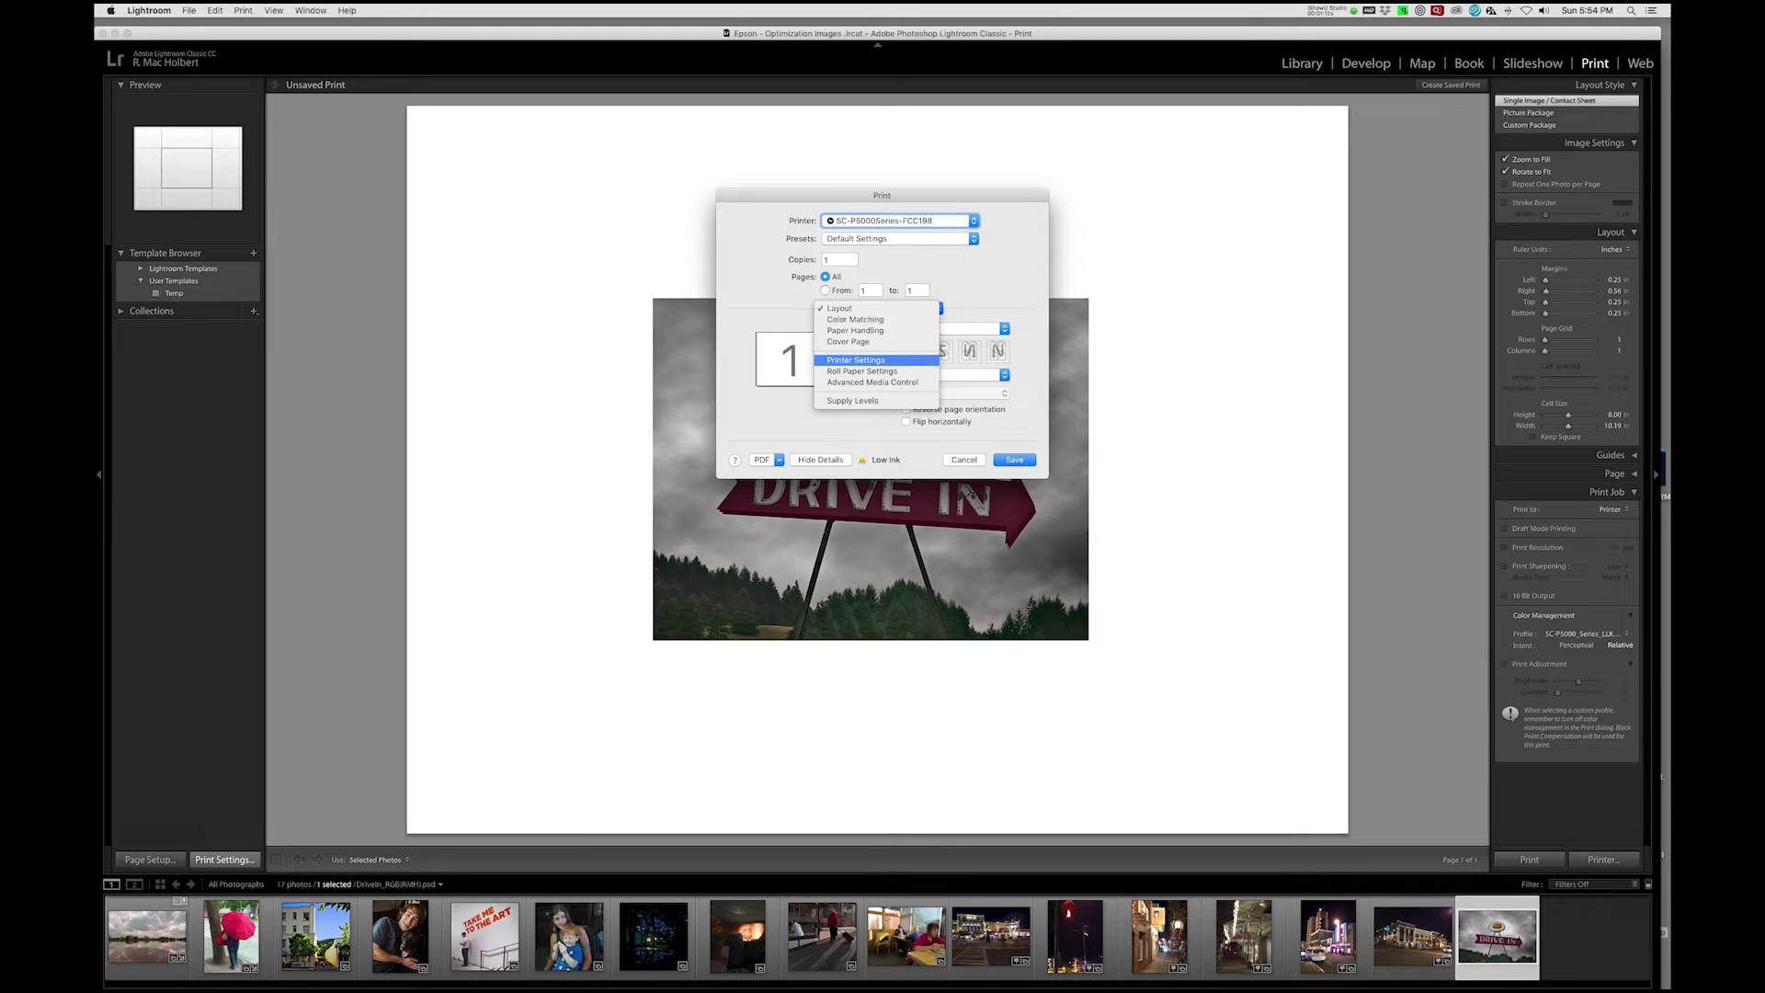
{"action": "left_click", "coordinate": [855, 359]}
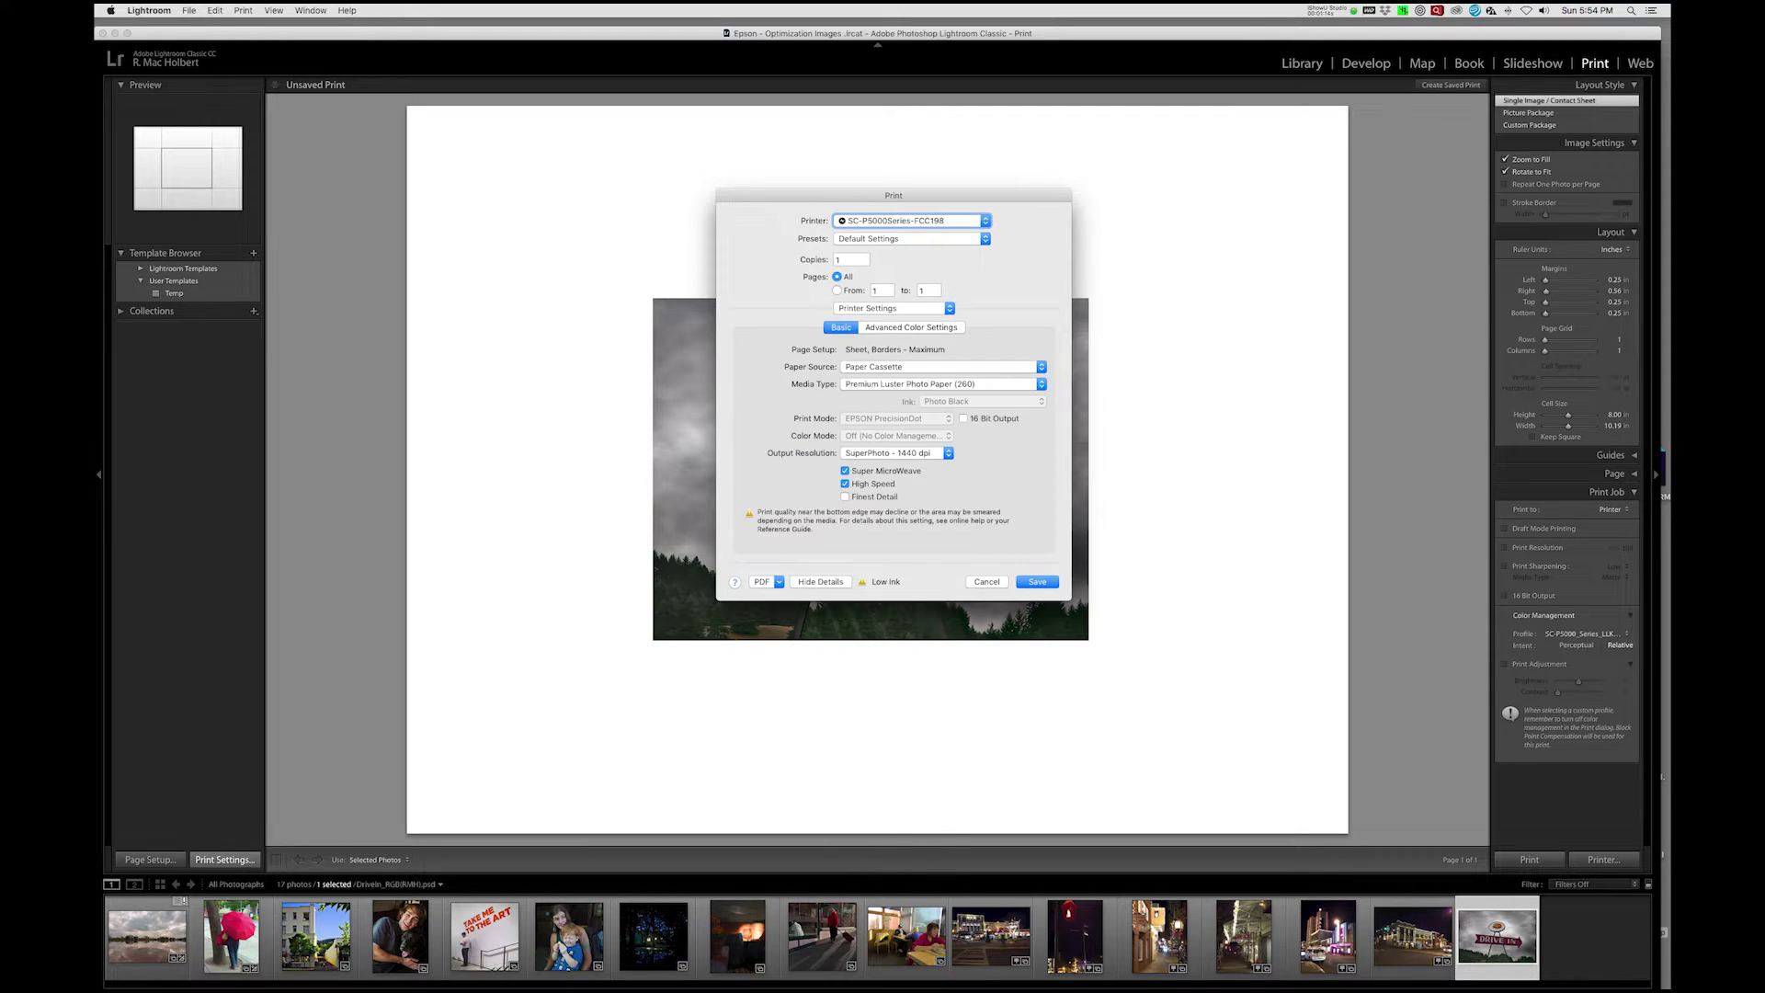
{"action": "left_click", "coordinate": [938, 367]}
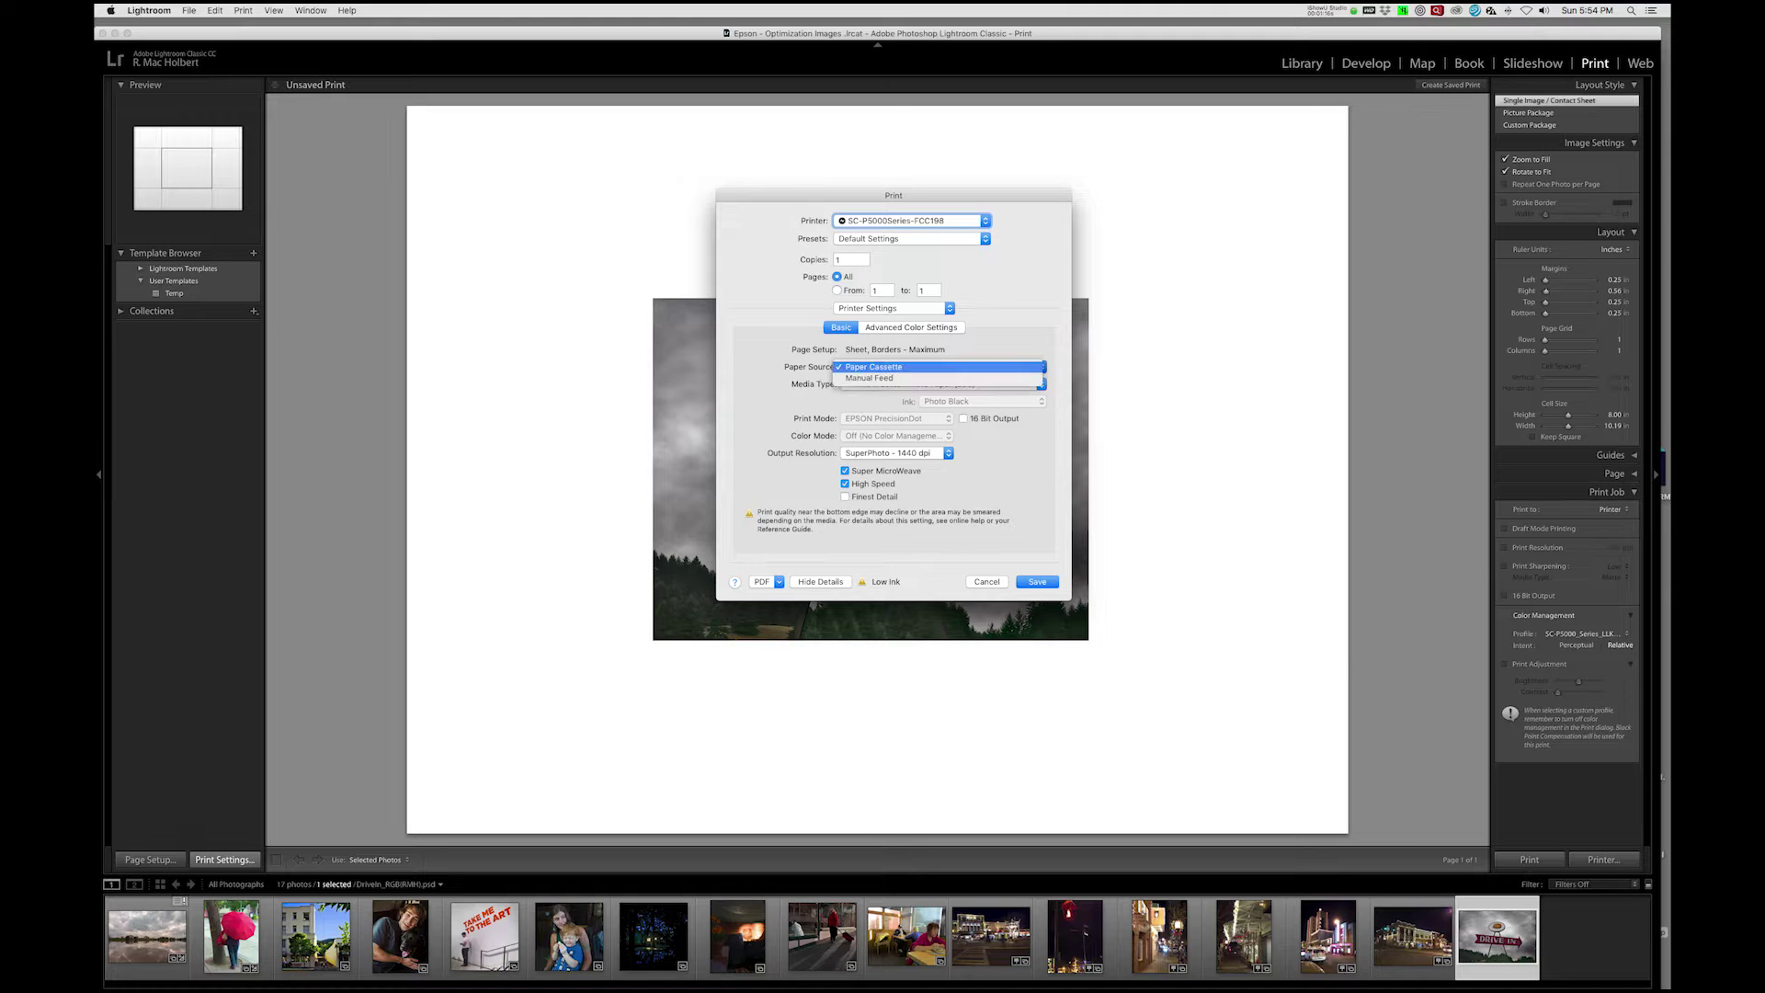
{"action": "left_click", "coordinate": [868, 378]}
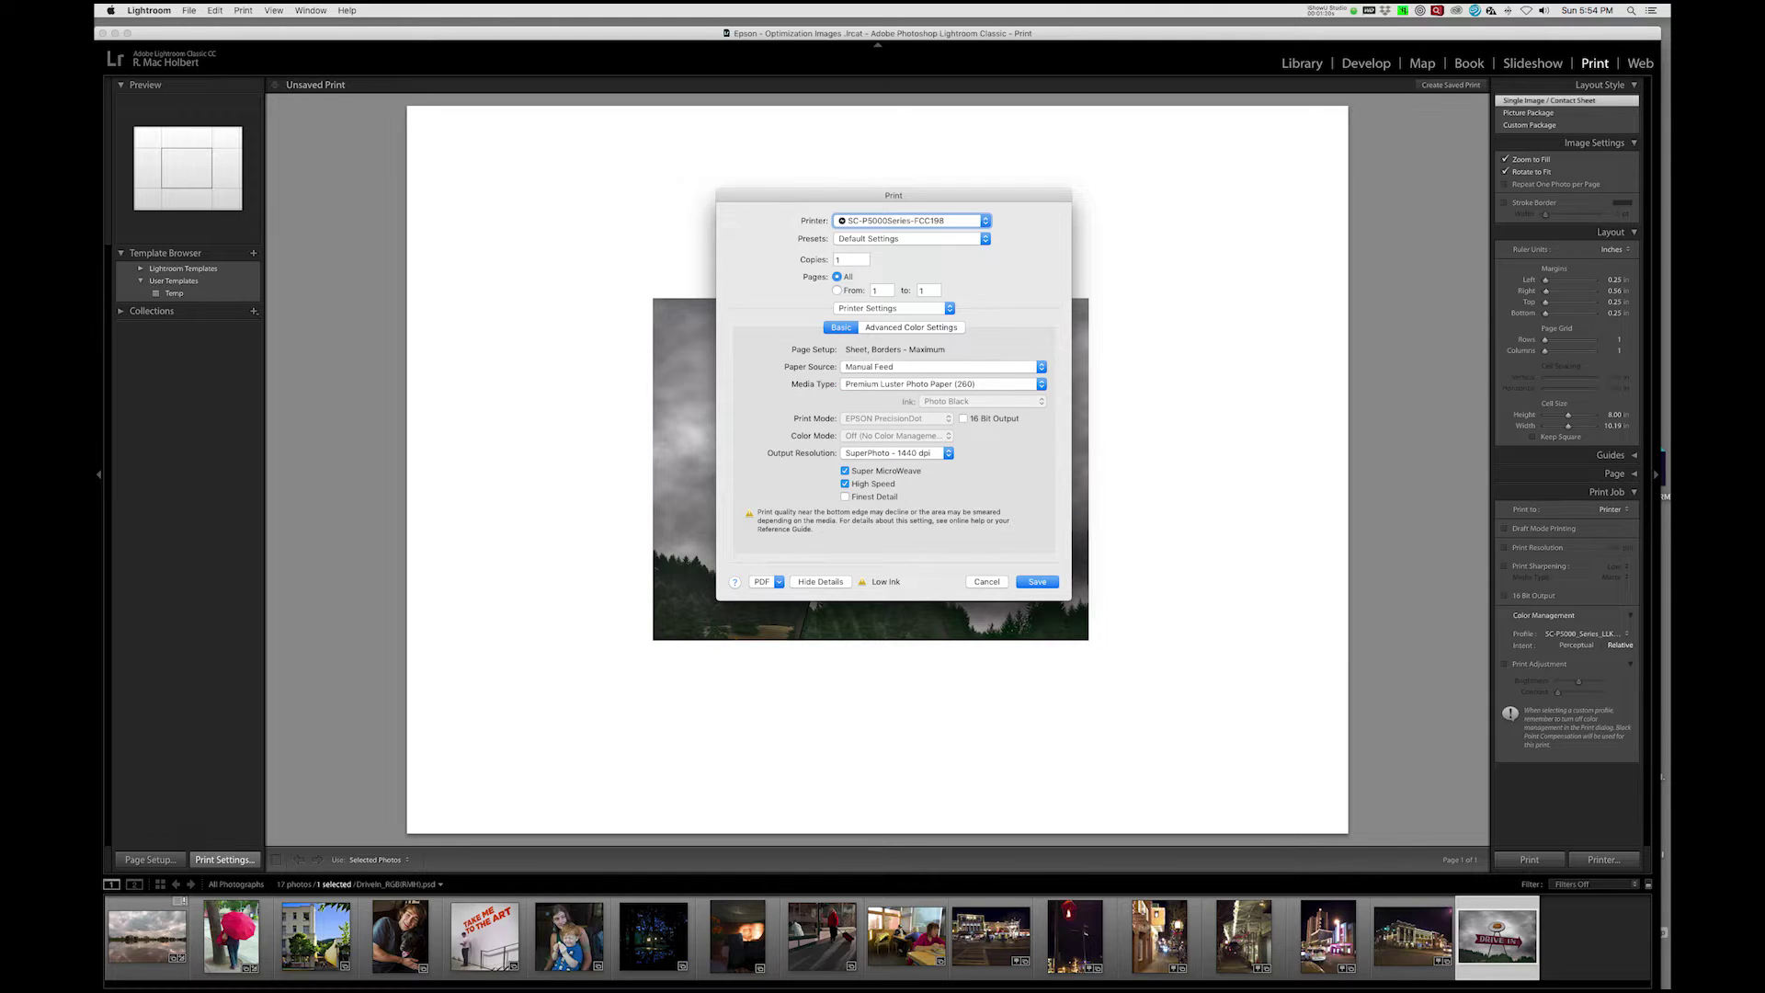
{"action": "left_click", "coordinate": [883, 383]}
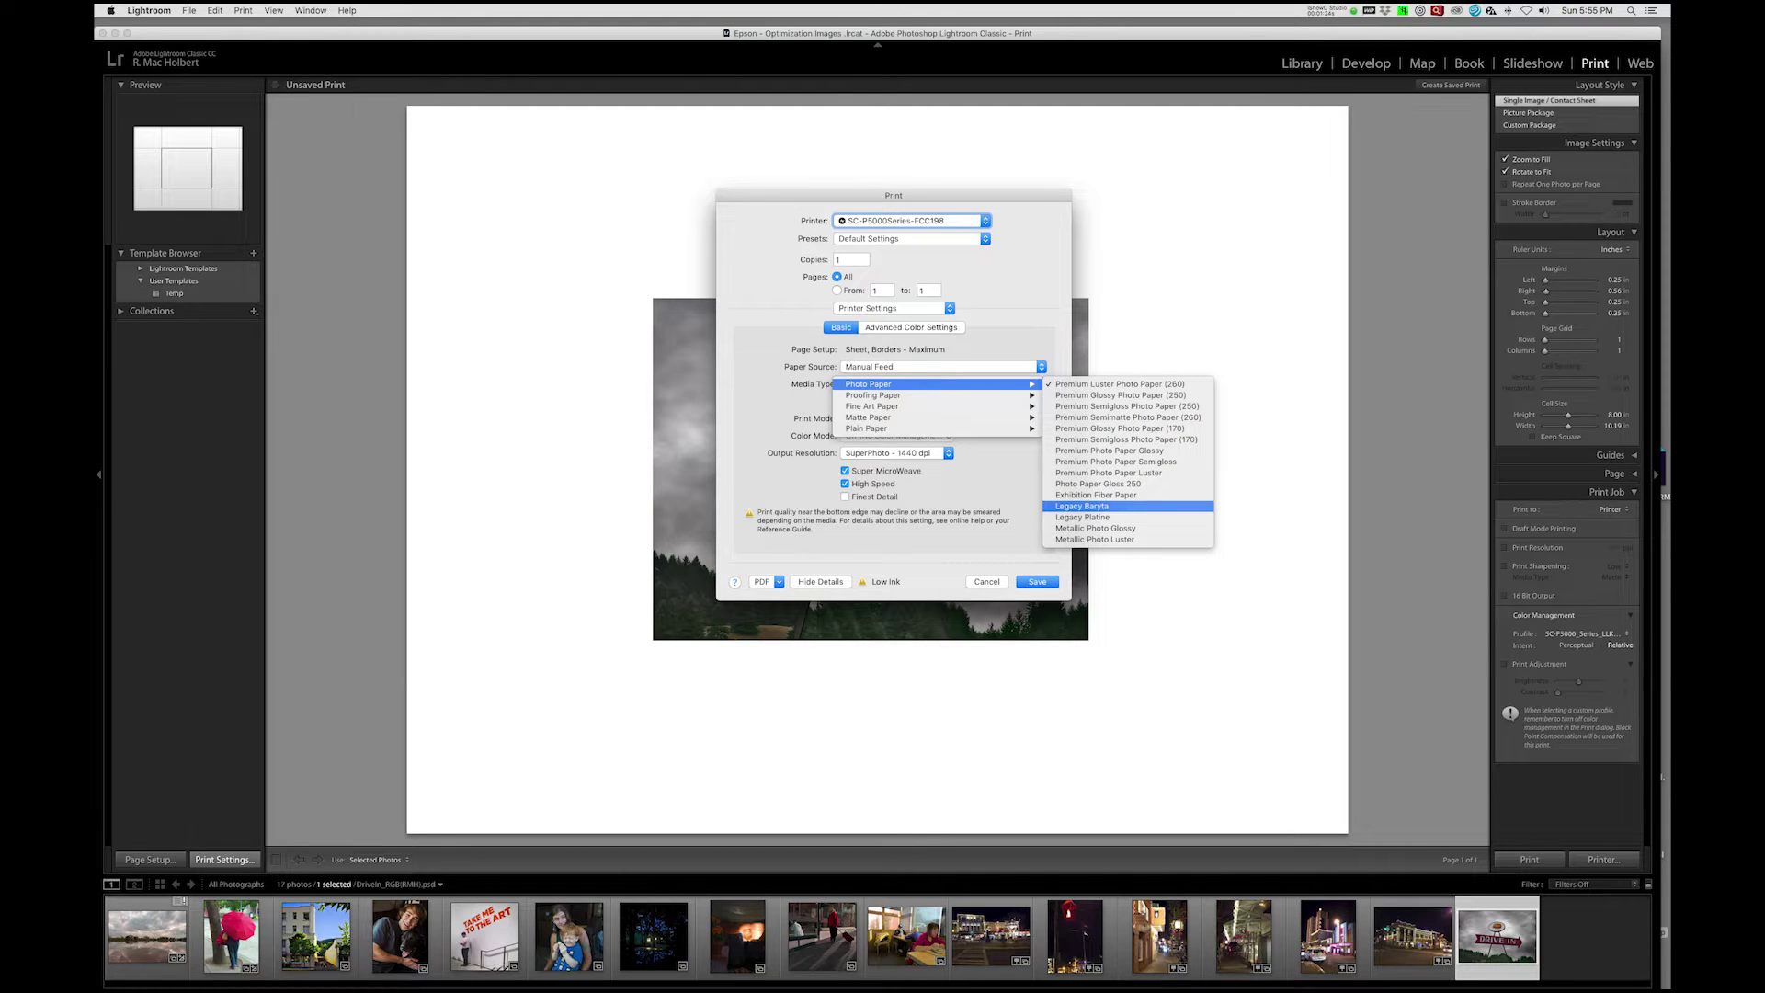
{"action": "left_click", "coordinate": [1081, 506]}
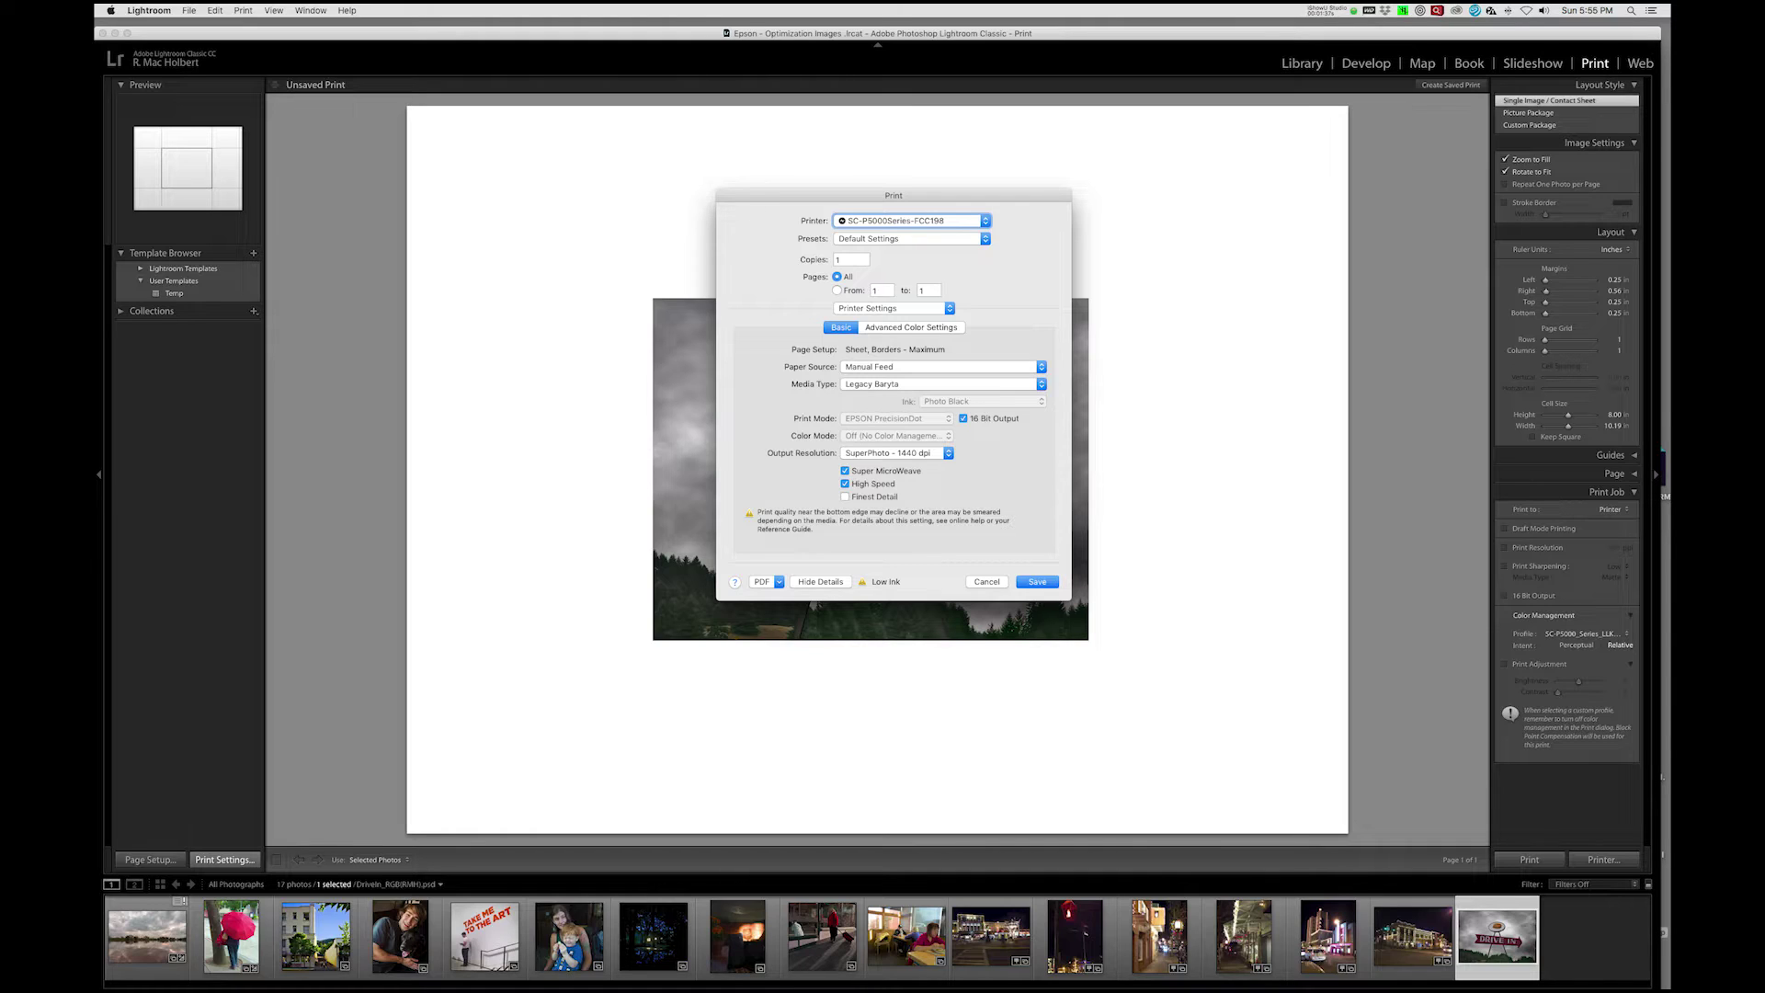
Step: Turn off Super MicroWeave and save the print settings
{"action": "left_click_drag", "start_coordinate": [893, 195], "coordinate": [1179, 244]}
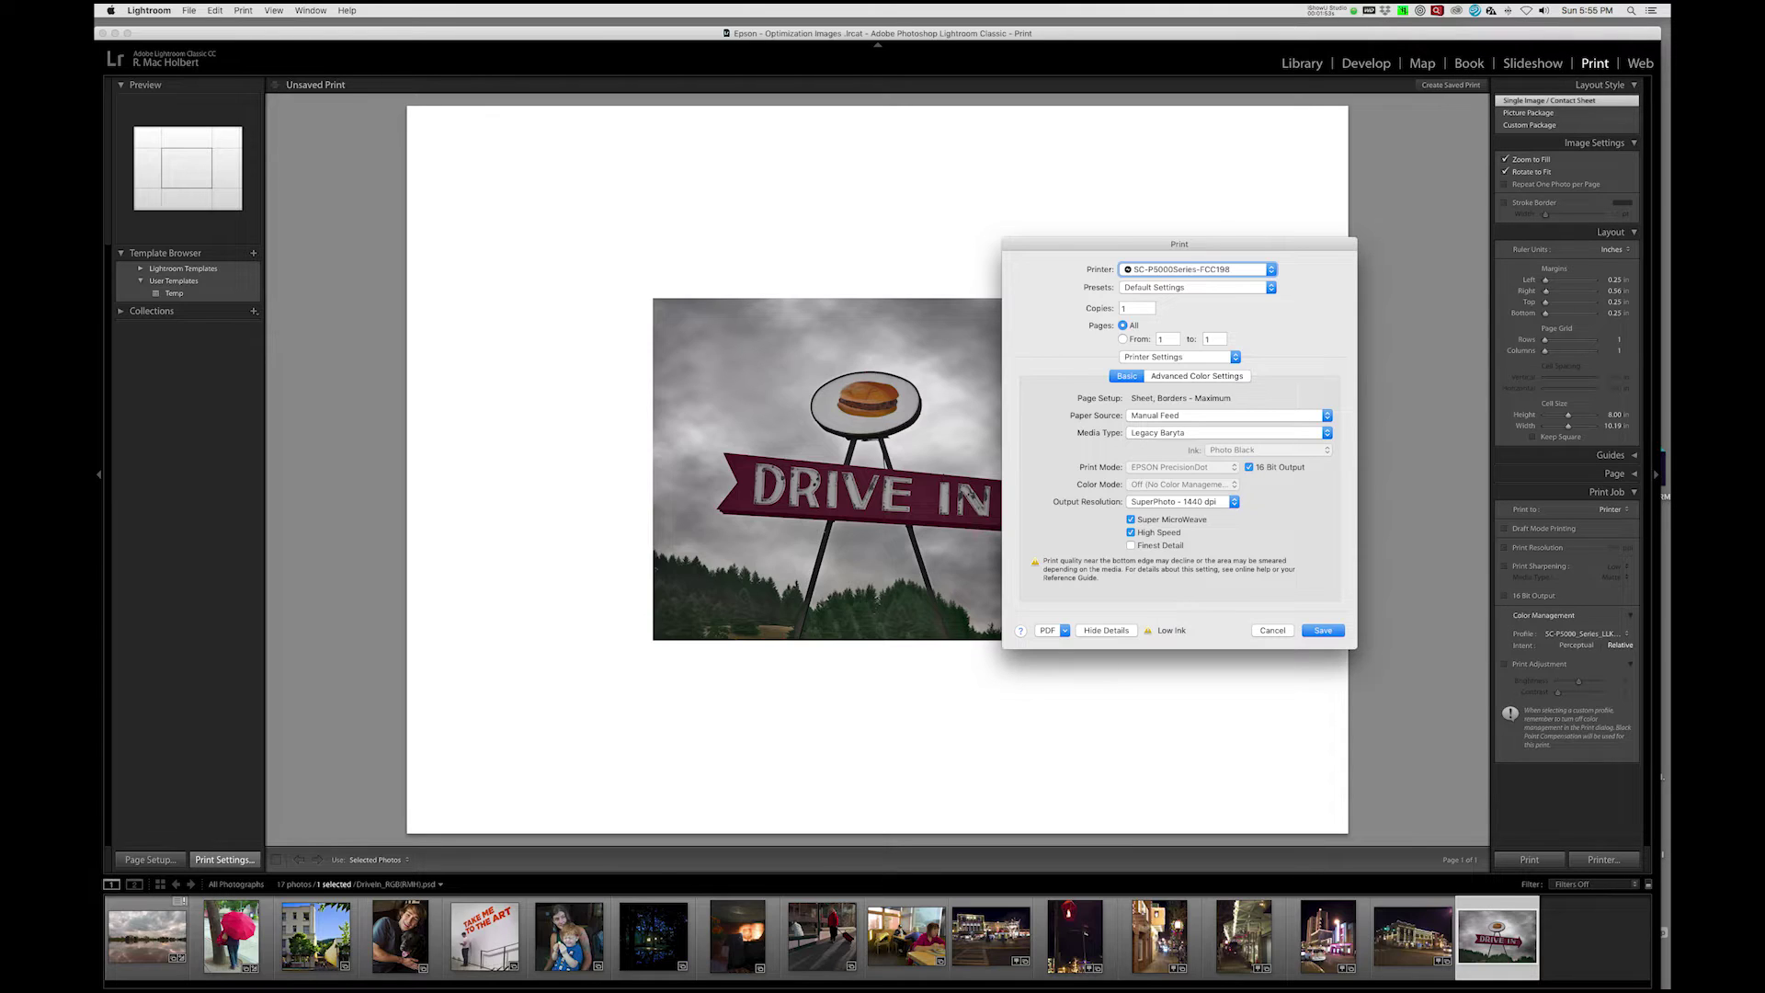
{"action": "left_click", "coordinate": [1130, 520]}
{"action": "left_click_drag", "start_coordinate": [1179, 244], "coordinate": [647, 203]}
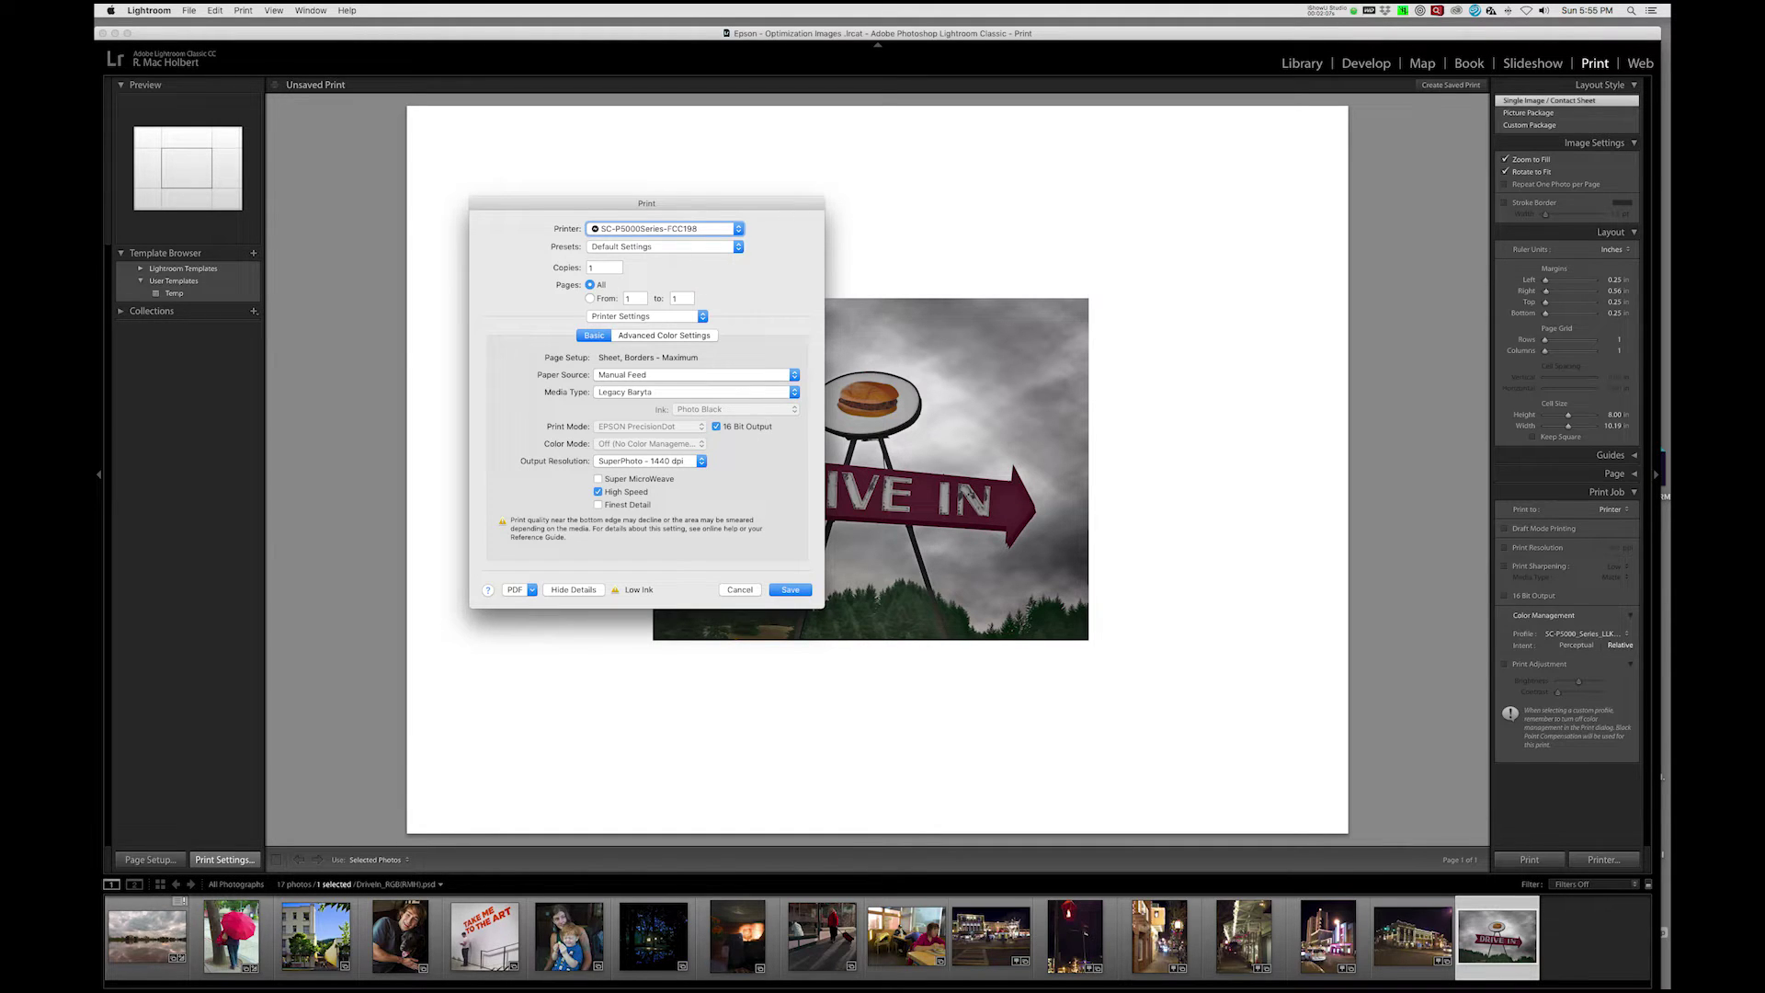
{"action": "left_click_drag", "start_coordinate": [647, 203], "coordinate": [564, 284]}
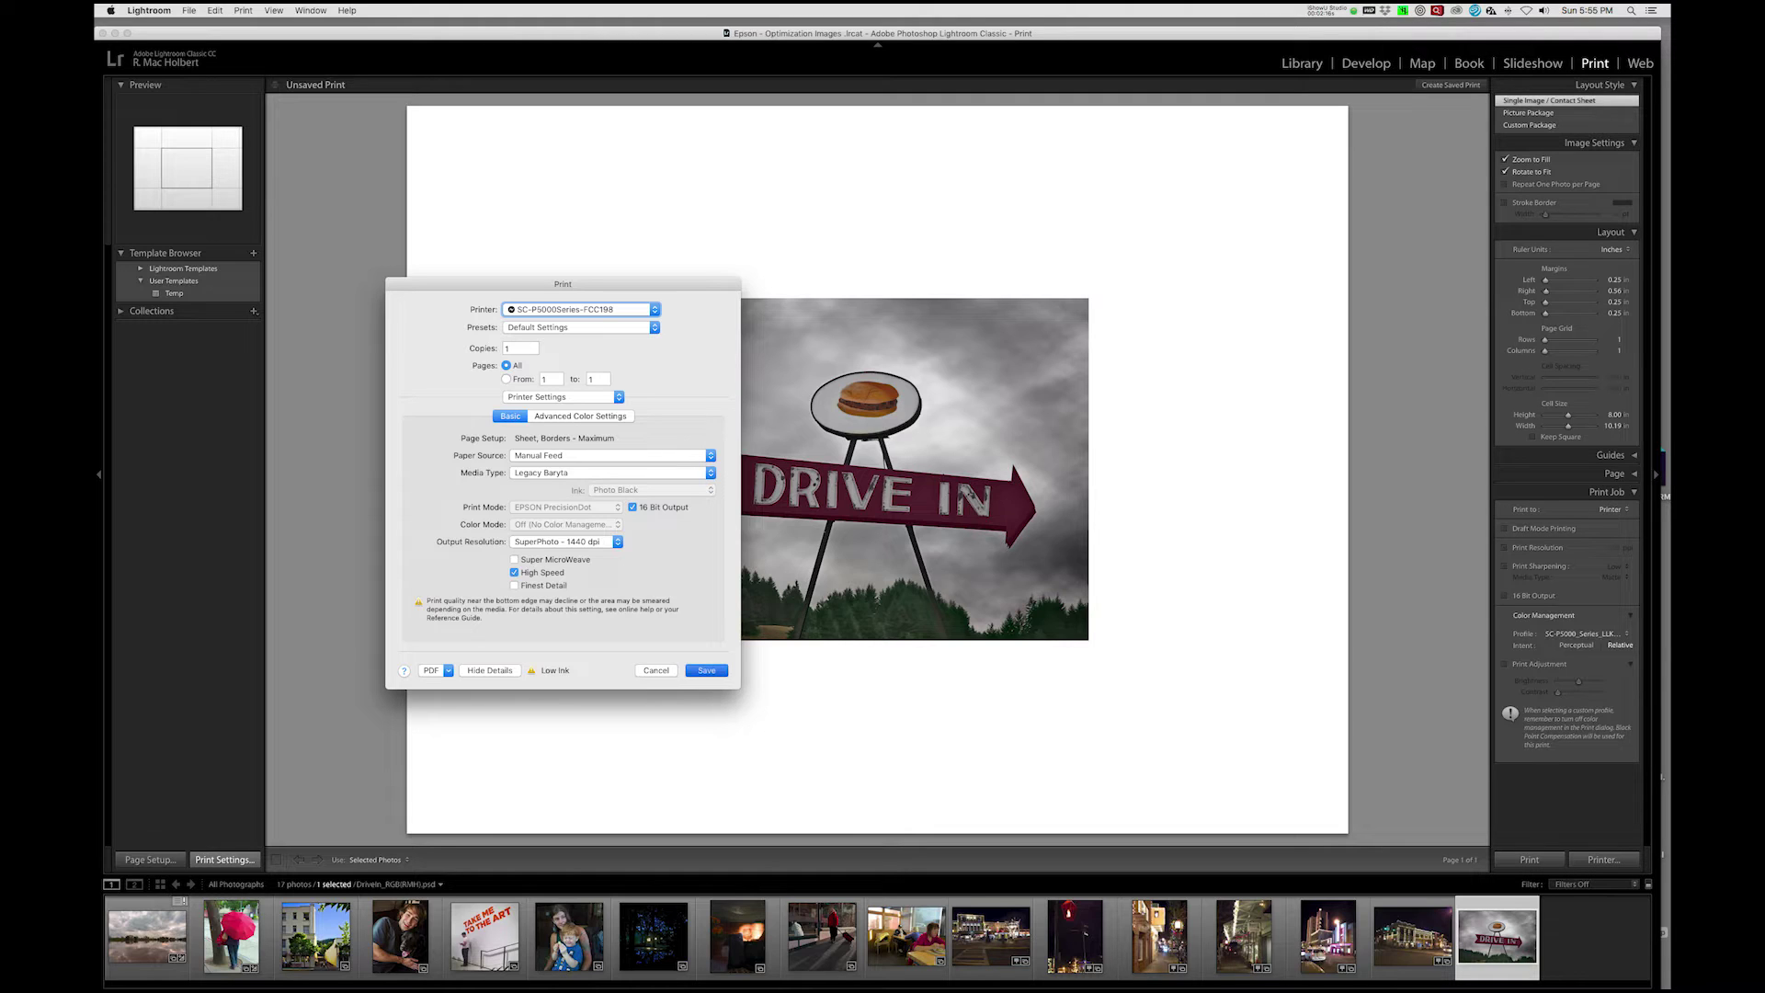
{"action": "key", "text": "Return"}
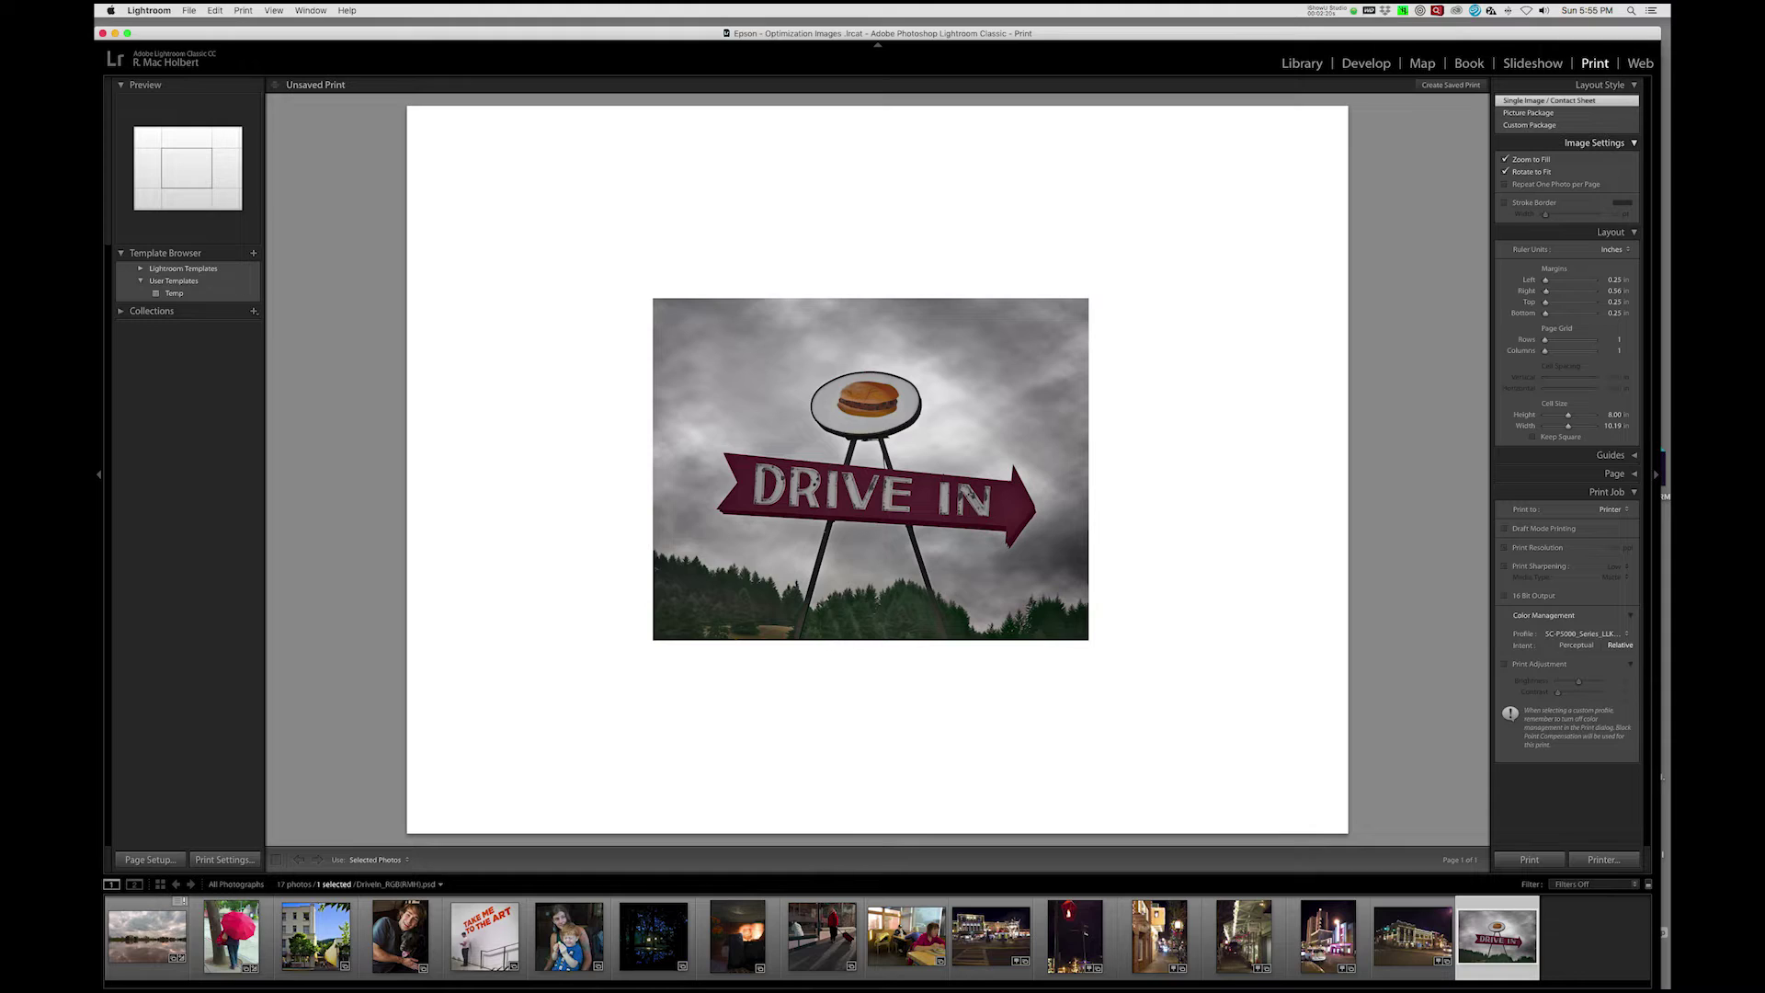
Step: Set the left, right, top and bottom page margins to 0.12 in each
{"action": "left_click", "coordinate": [1613, 280]}
{"action": "type", "text": "0.12"}
{"action": "key", "text": "Tab"}
{"action": "key", "text": "BackSpace"}
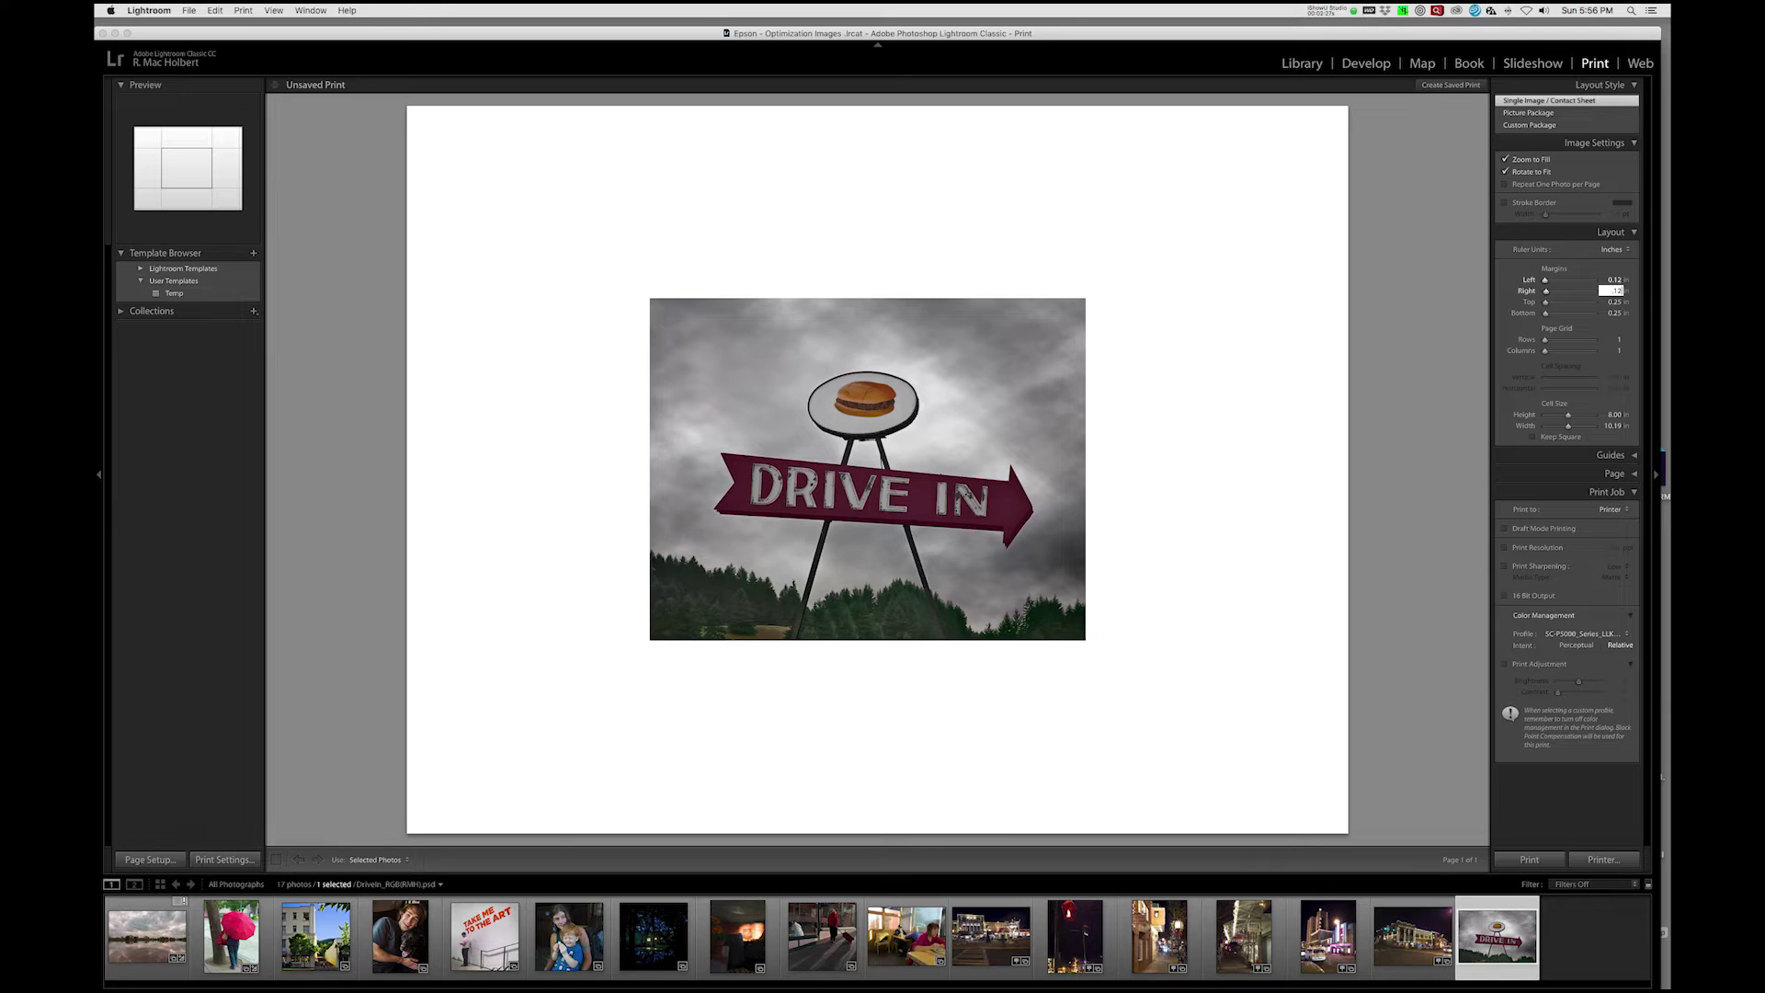
{"action": "type", "text": ".12"}
{"action": "key", "text": "Tab"}
{"action": "key", "text": "BackSpace"}
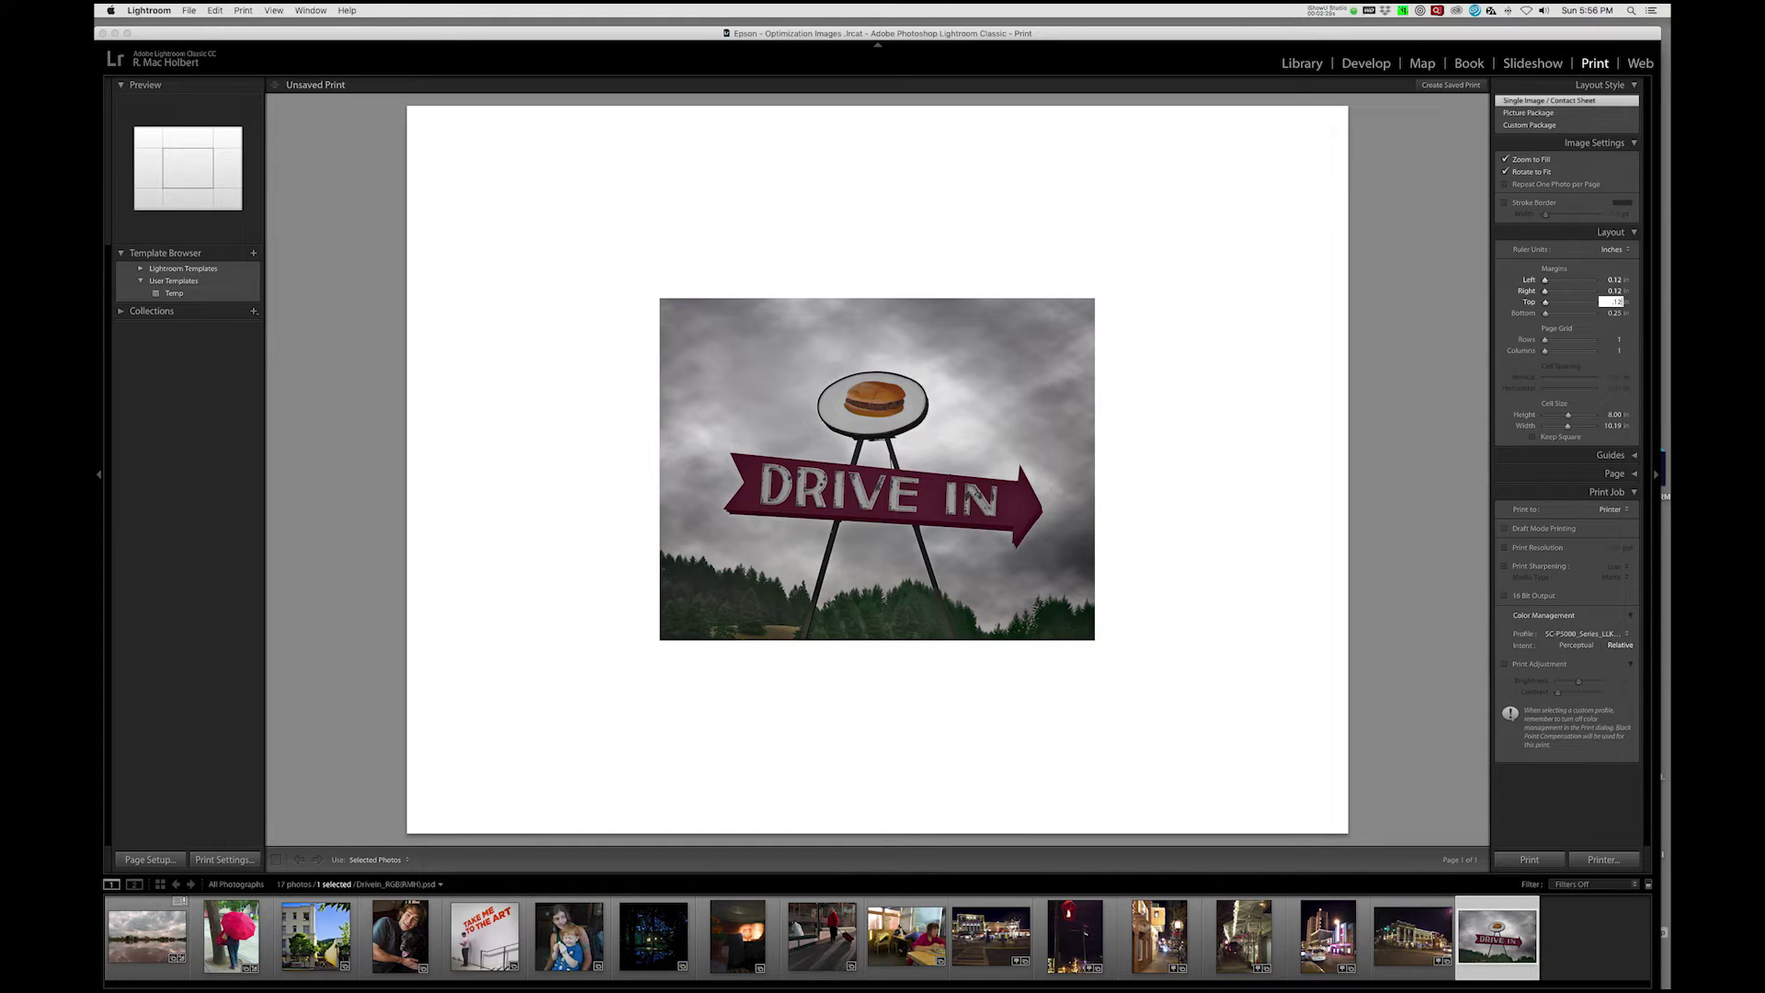
{"action": "type", "text": ".12"}
{"action": "key", "text": "Tab"}
{"action": "key", "text": "BackSpace"}
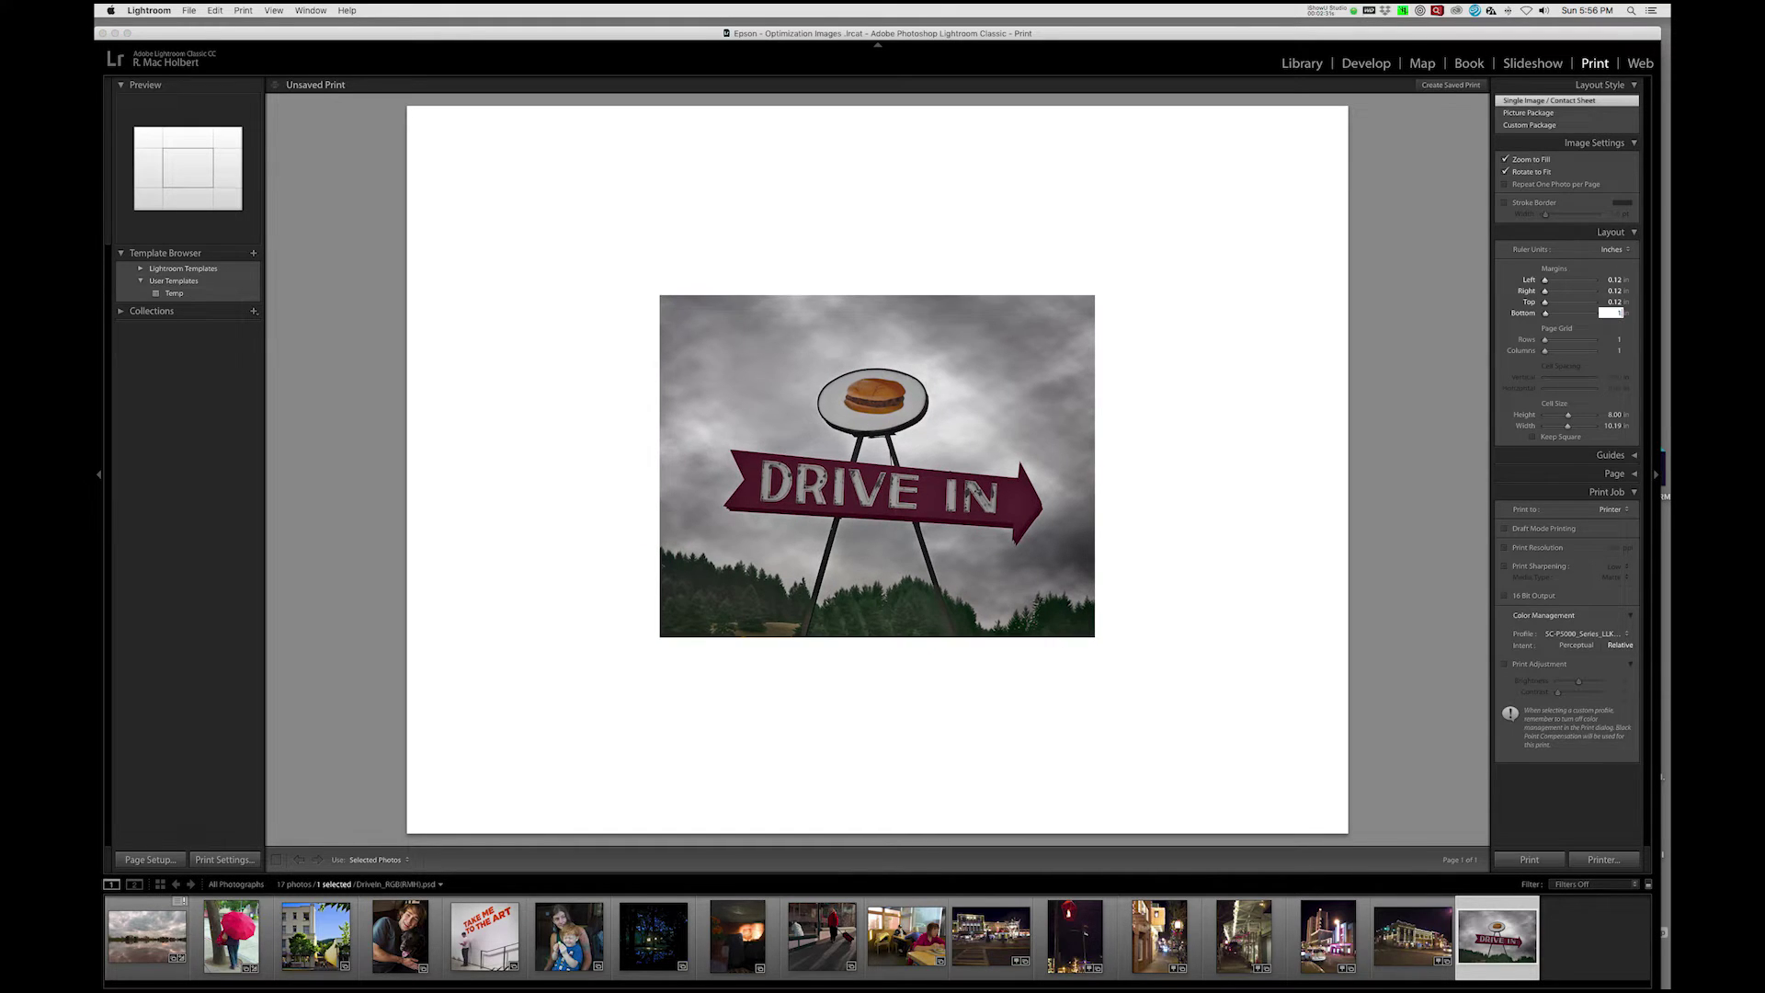
{"action": "type", "text": ".12"}
{"action": "key", "text": "Return"}
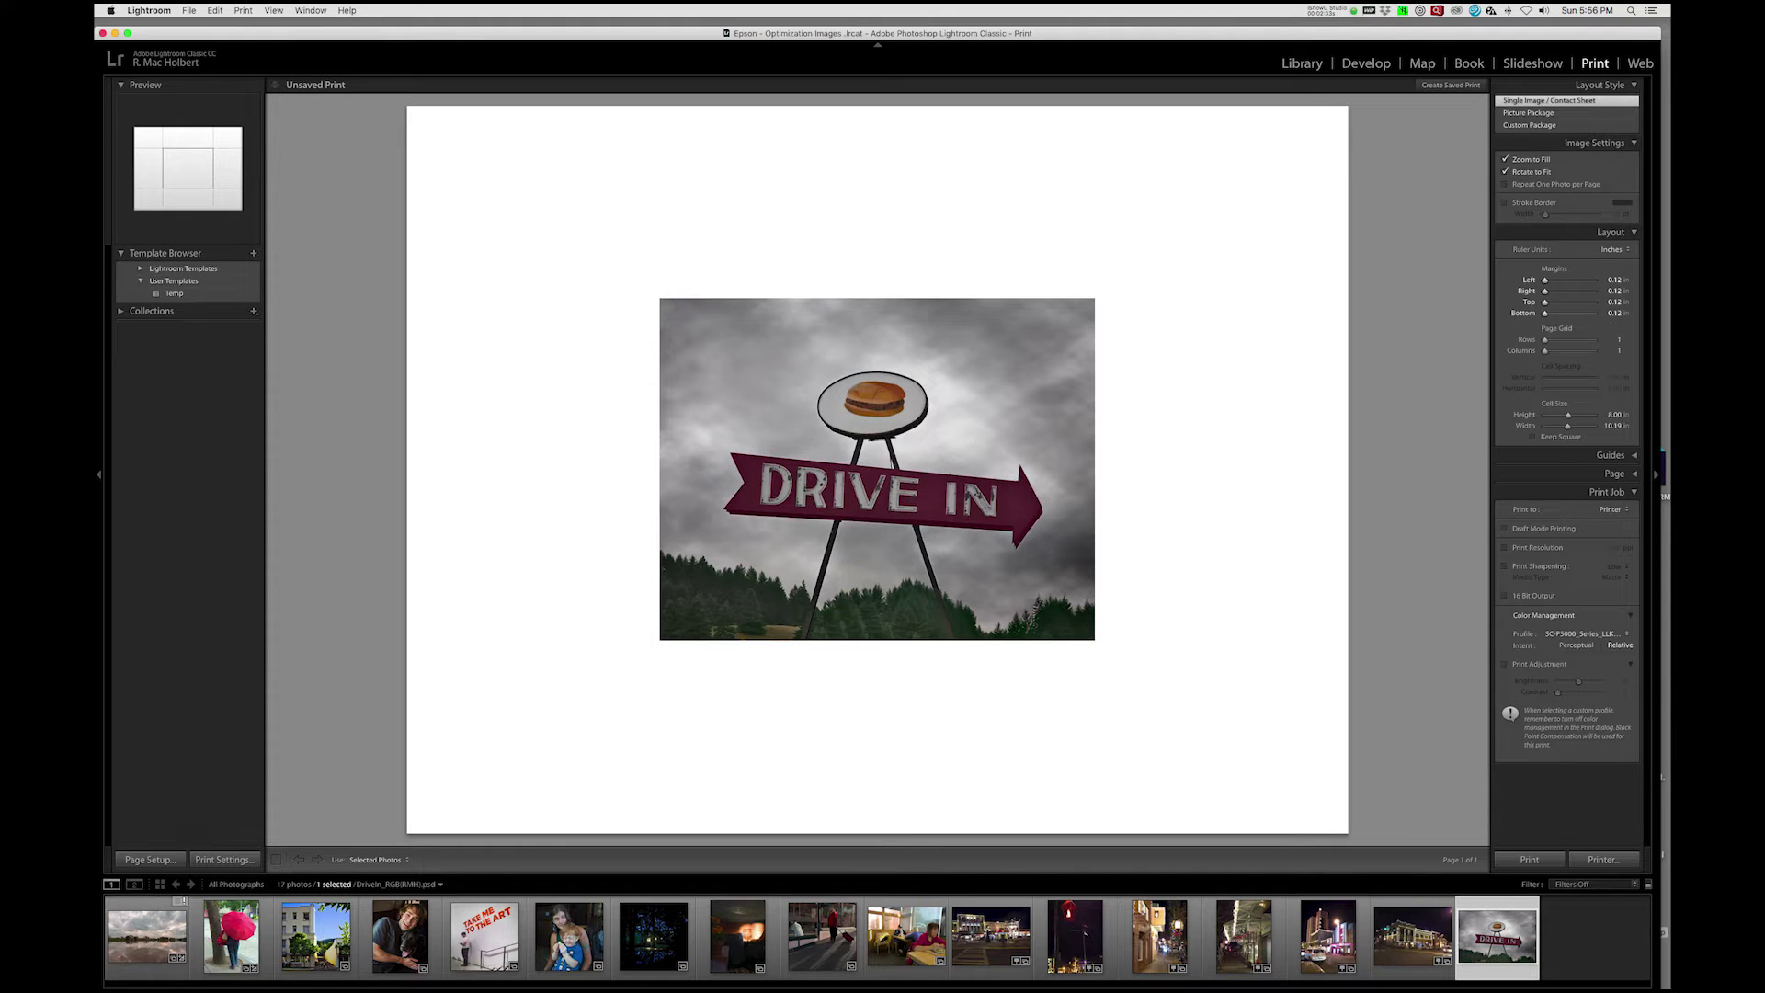
Step: Set the image cell size to 20.00 in wide and 13.60 in high
{"action": "left_click_drag", "start_coordinate": [1567, 425], "coordinate": [1573, 425]}
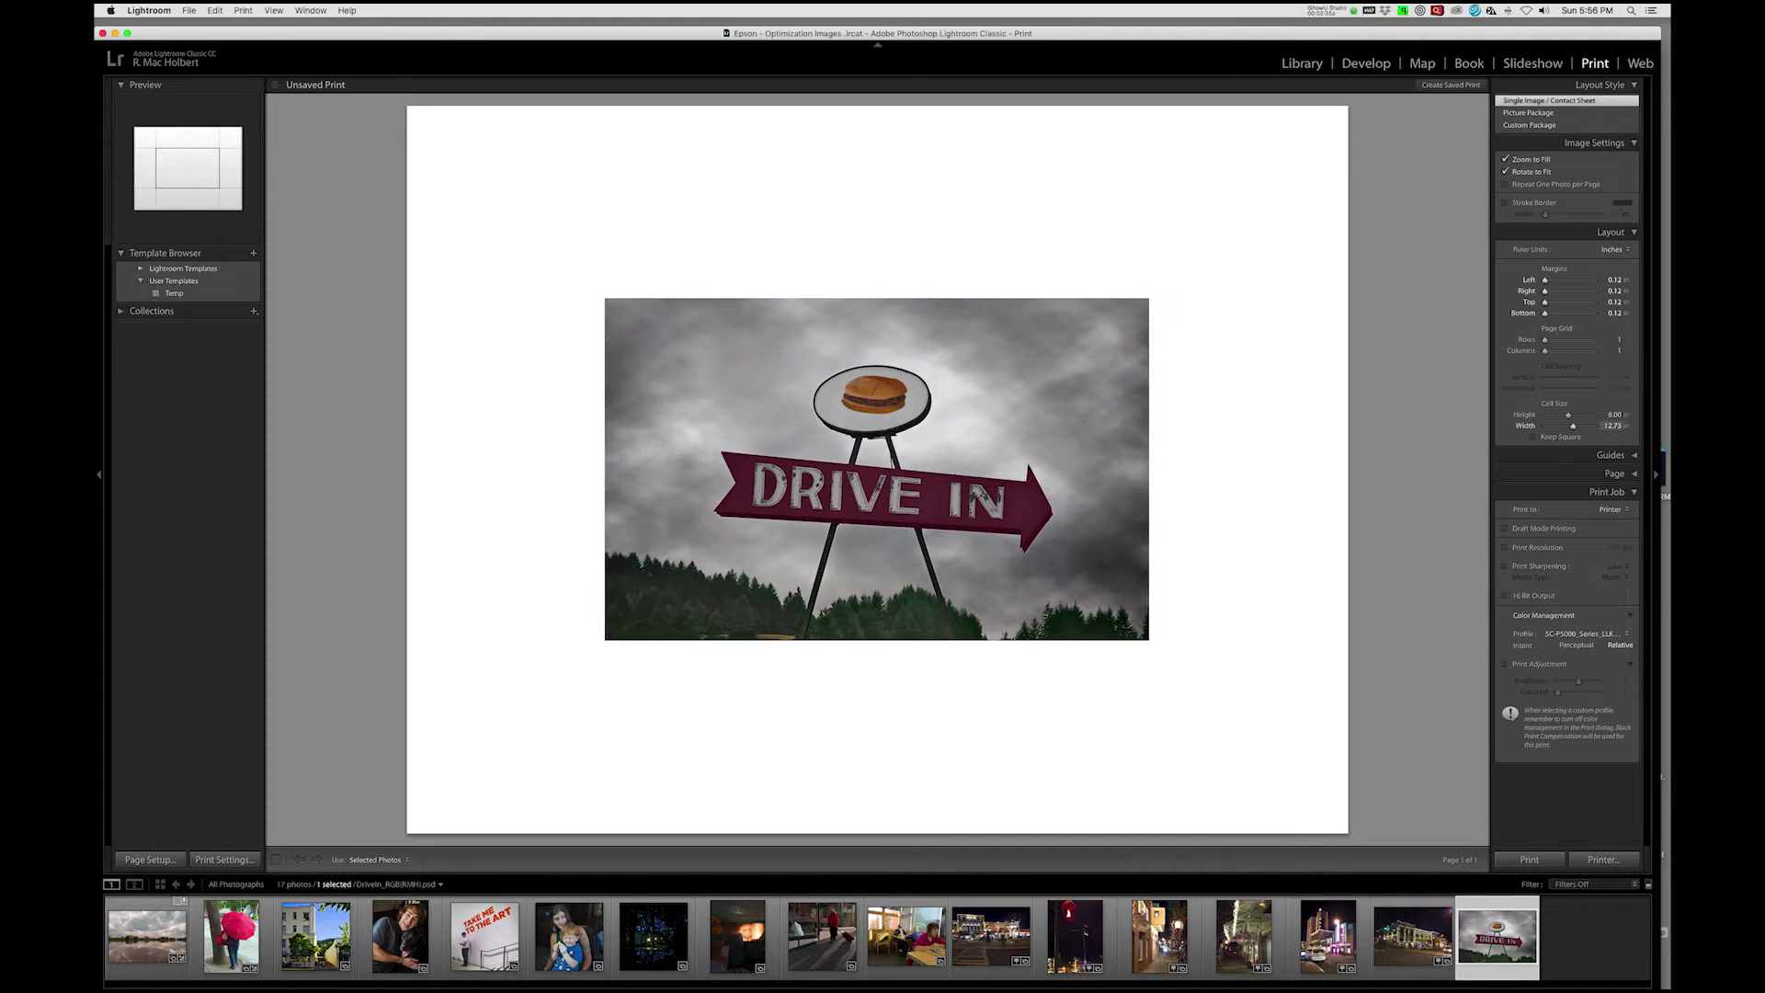
{"action": "left_click", "coordinate": [1612, 425]}
{"action": "type", "text": "20"}
{"action": "key", "text": "Tab"}
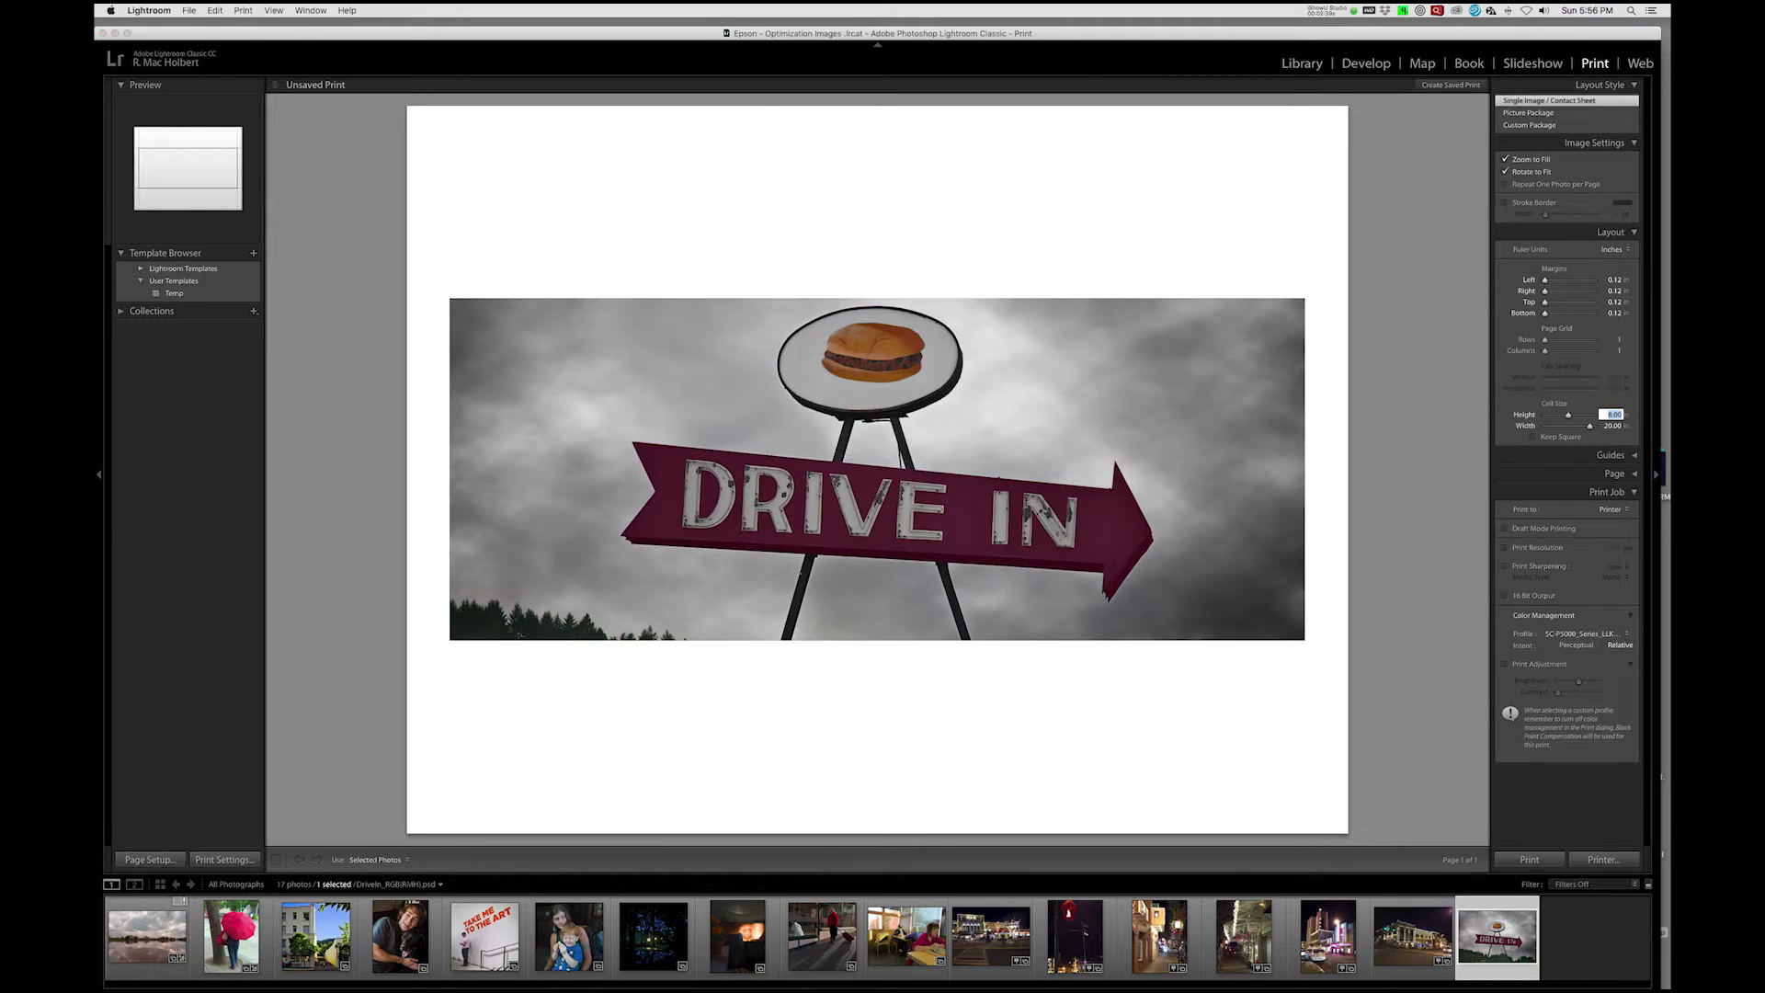
{"action": "type", "text": "13.6"}
{"action": "key", "text": "Return"}
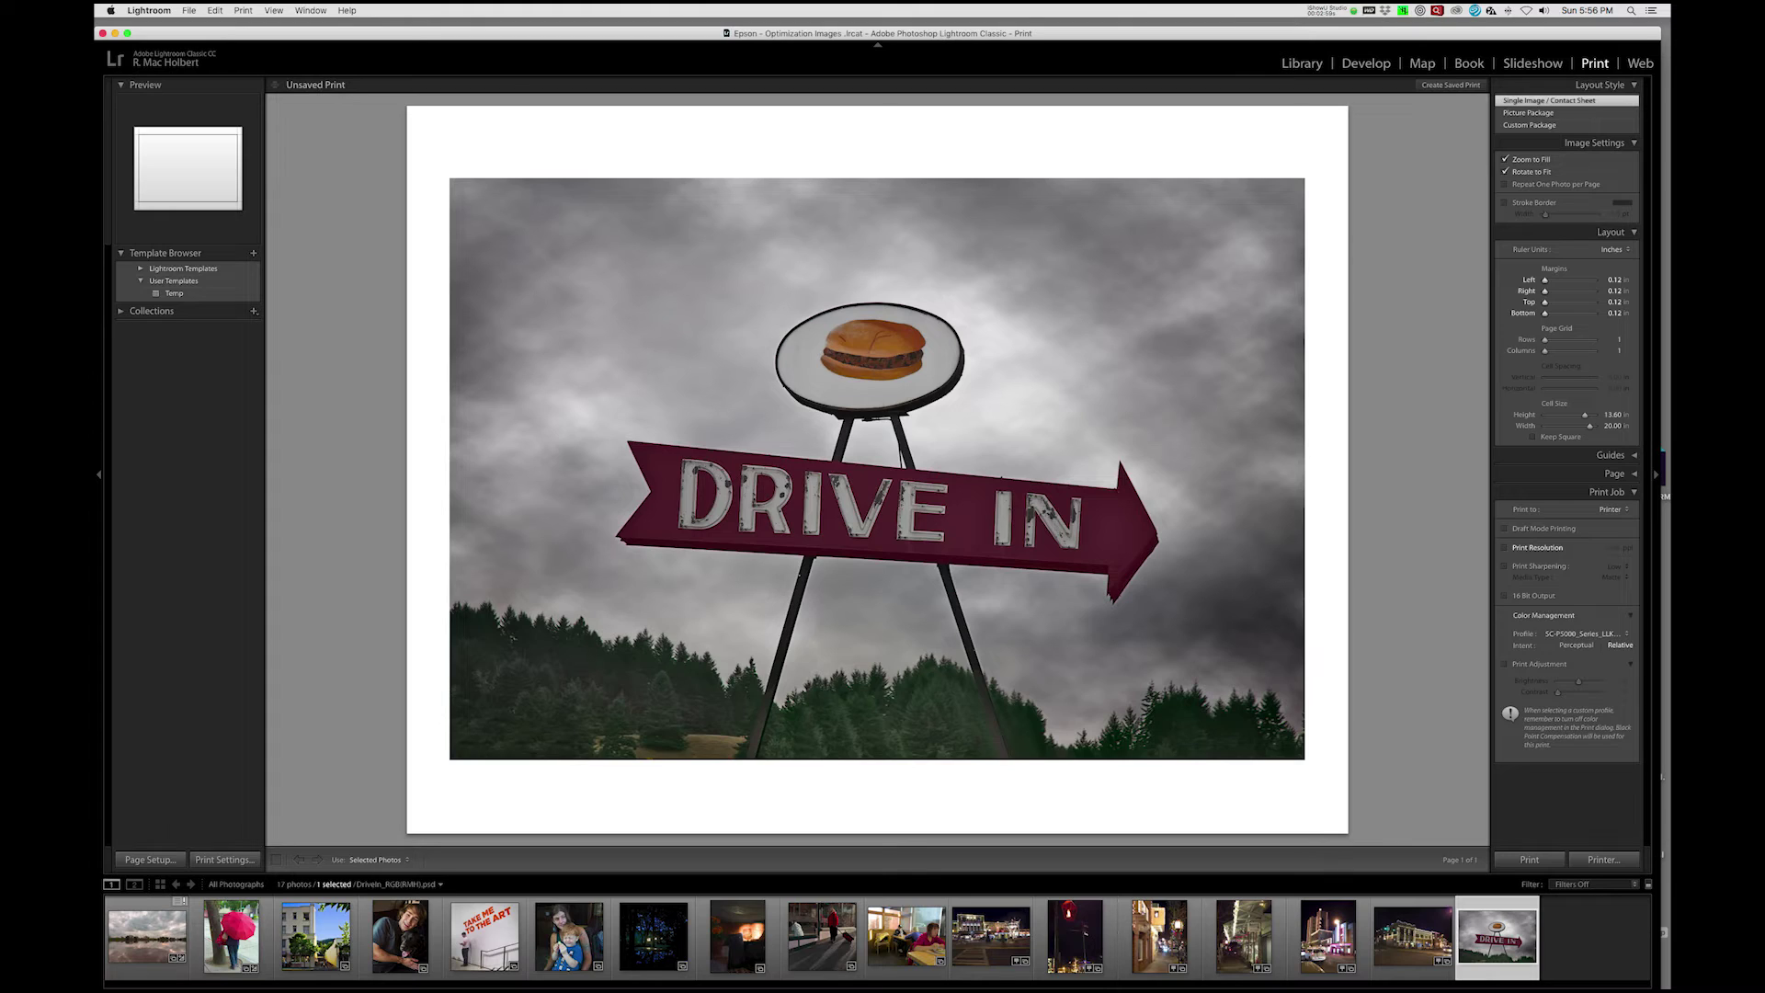
Step: Enable a custom print resolution and set it to 240 ppi
{"action": "left_click", "coordinate": [1505, 547]}
{"action": "left_click", "coordinate": [1611, 546]}
{"action": "key", "text": "Return"}
{"action": "left_click", "coordinate": [1612, 547]}
{"action": "key", "text": "Return"}
{"action": "left_click", "coordinate": [1612, 547]}
{"action": "type", "text": "240"}
{"action": "key", "text": "Return"}
Step: Enable print sharpening at Standard for Glossy media and turn on 16 Bit Output for the print job
{"action": "left_click", "coordinate": [1531, 565]}
{"action": "left_click", "coordinate": [1614, 565]}
{"action": "left_click", "coordinate": [1617, 572]}
{"action": "left_click", "coordinate": [1616, 577]}
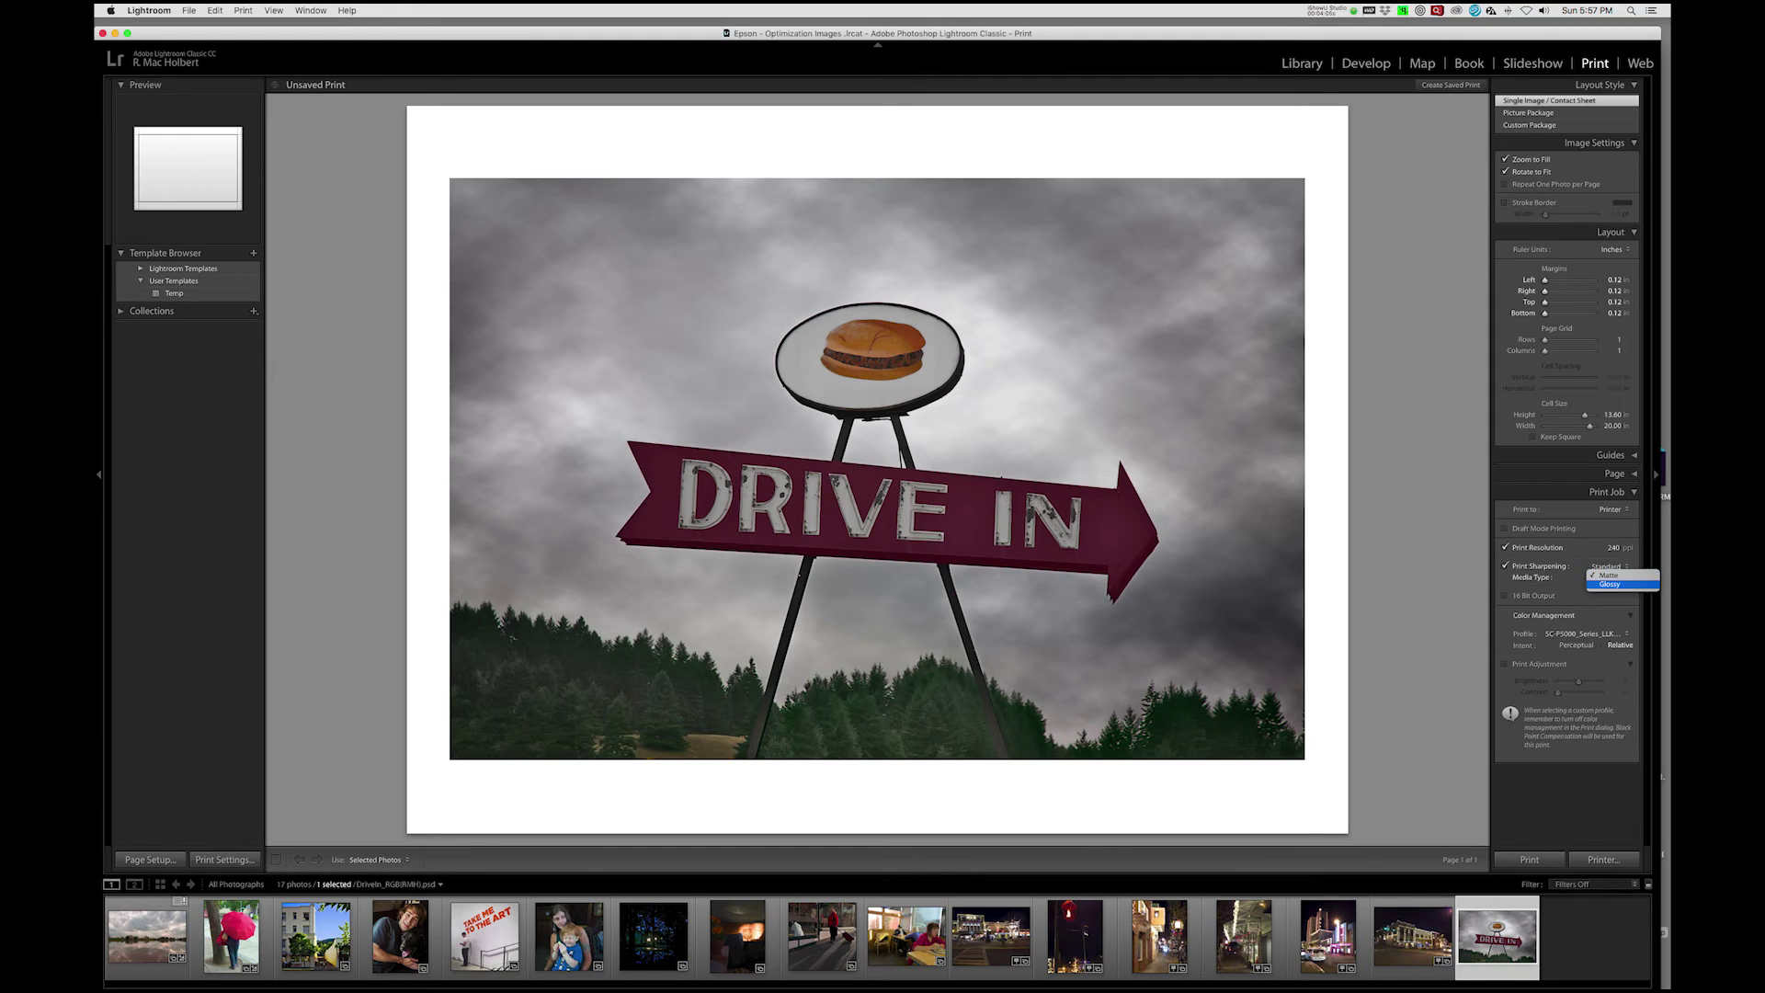
{"action": "left_click", "coordinate": [1609, 583]}
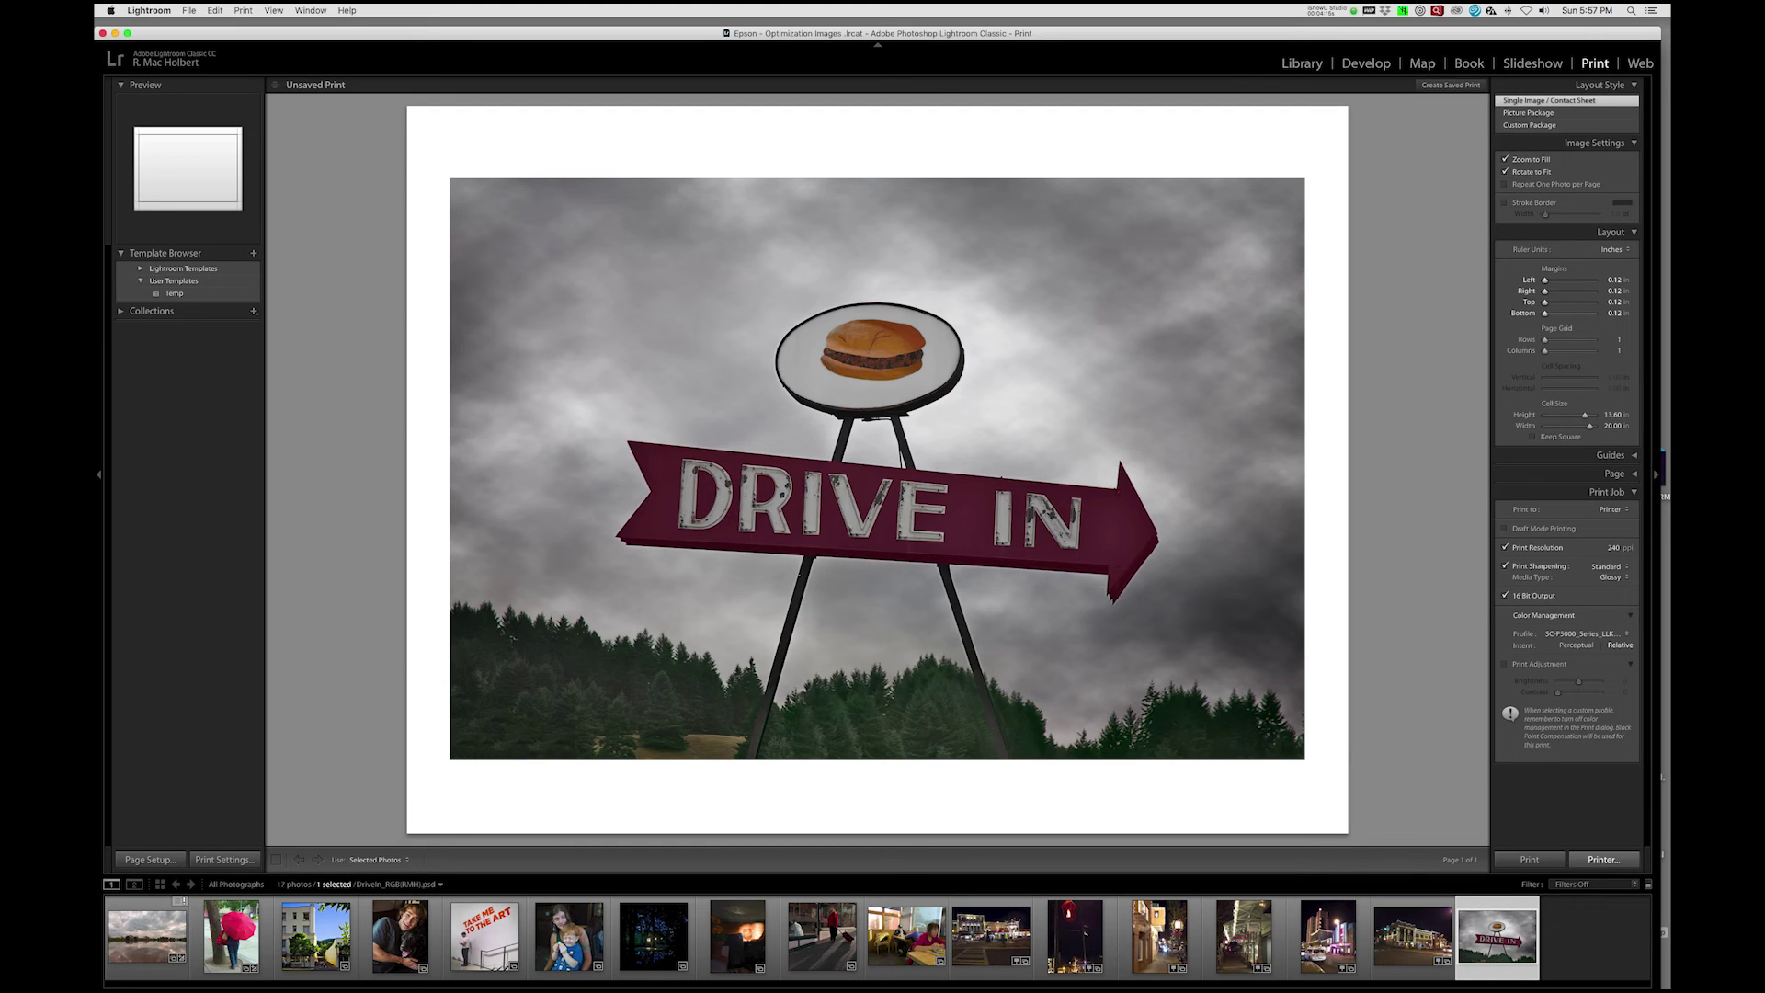
Step: Check the Printer Settings of the print job and send the photo to the printer
{"action": "left_click", "coordinate": [1604, 859]}
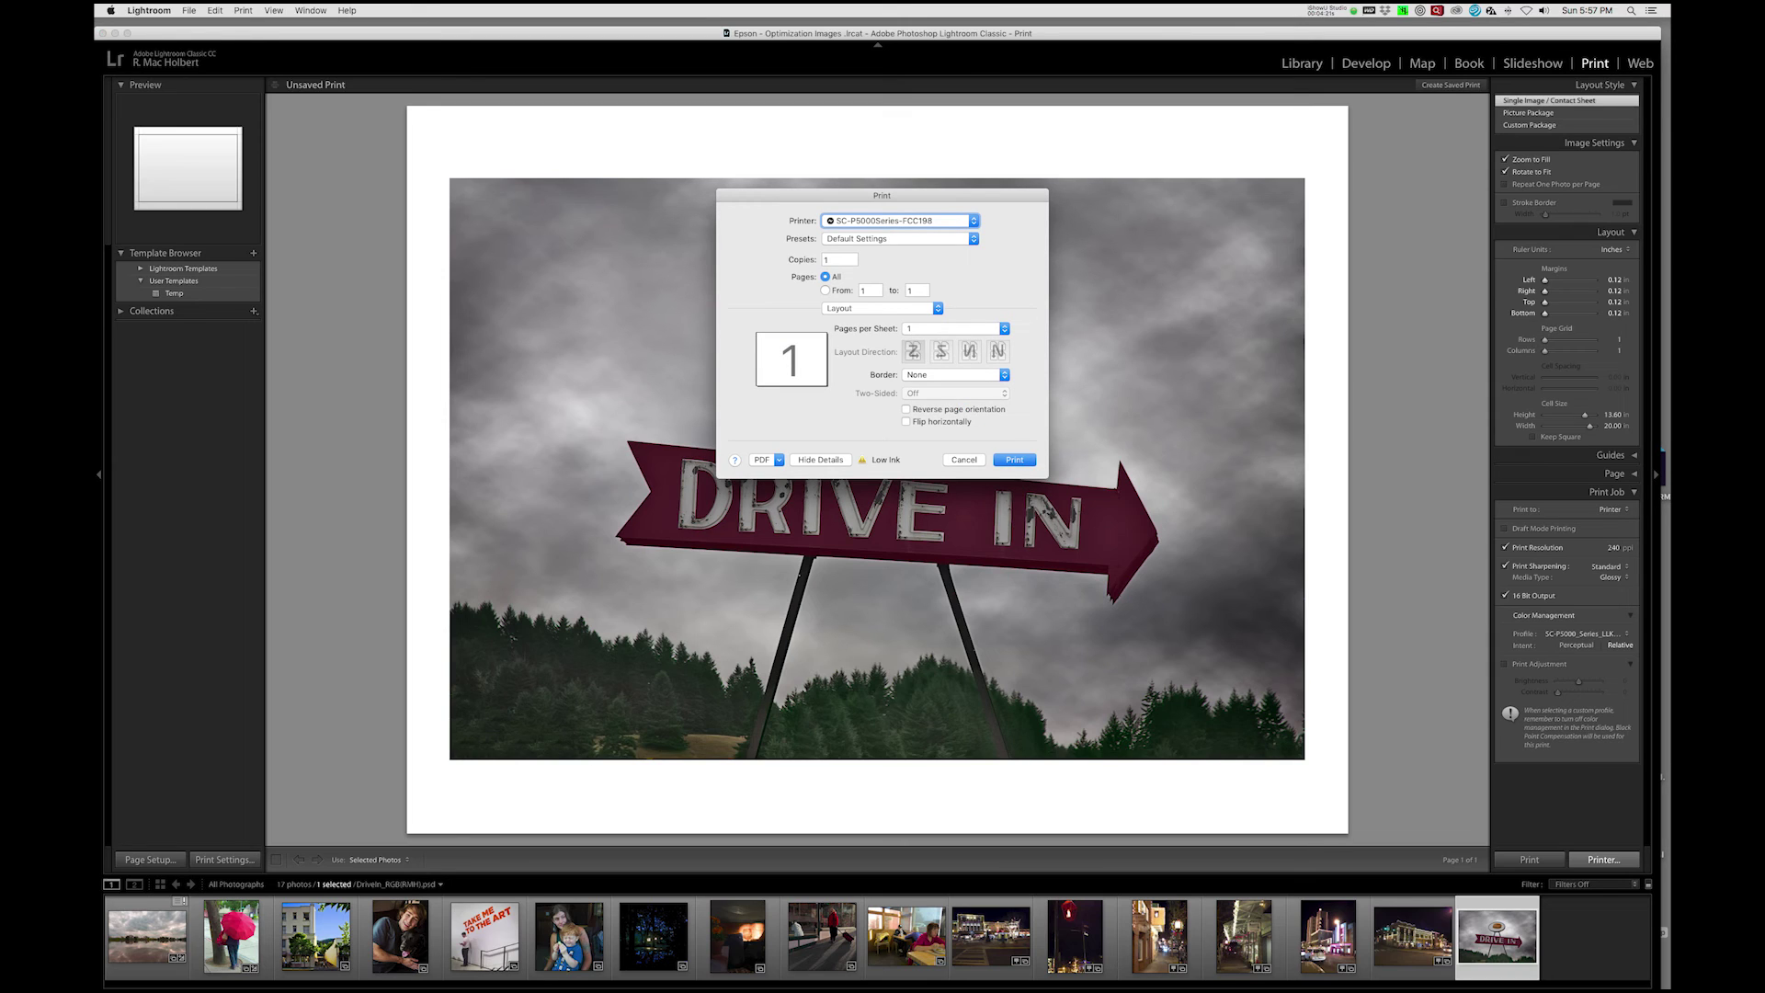
{"action": "left_click", "coordinate": [882, 308]}
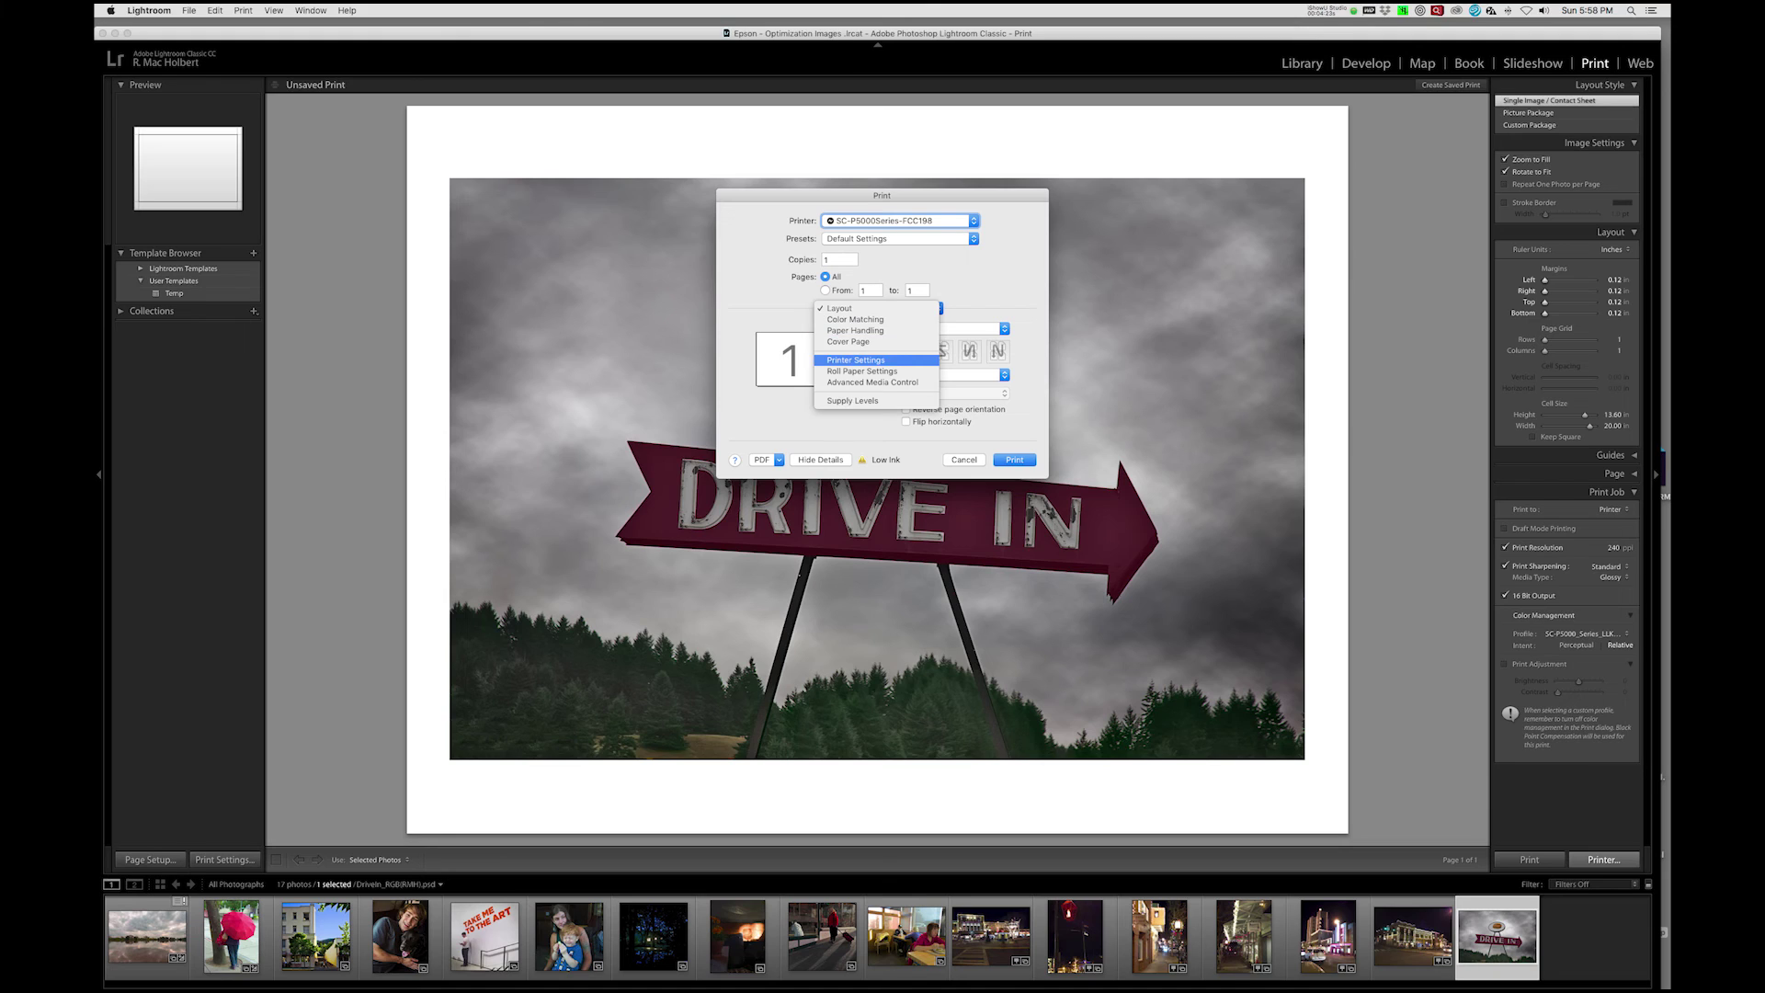
{"action": "left_click", "coordinate": [882, 359]}
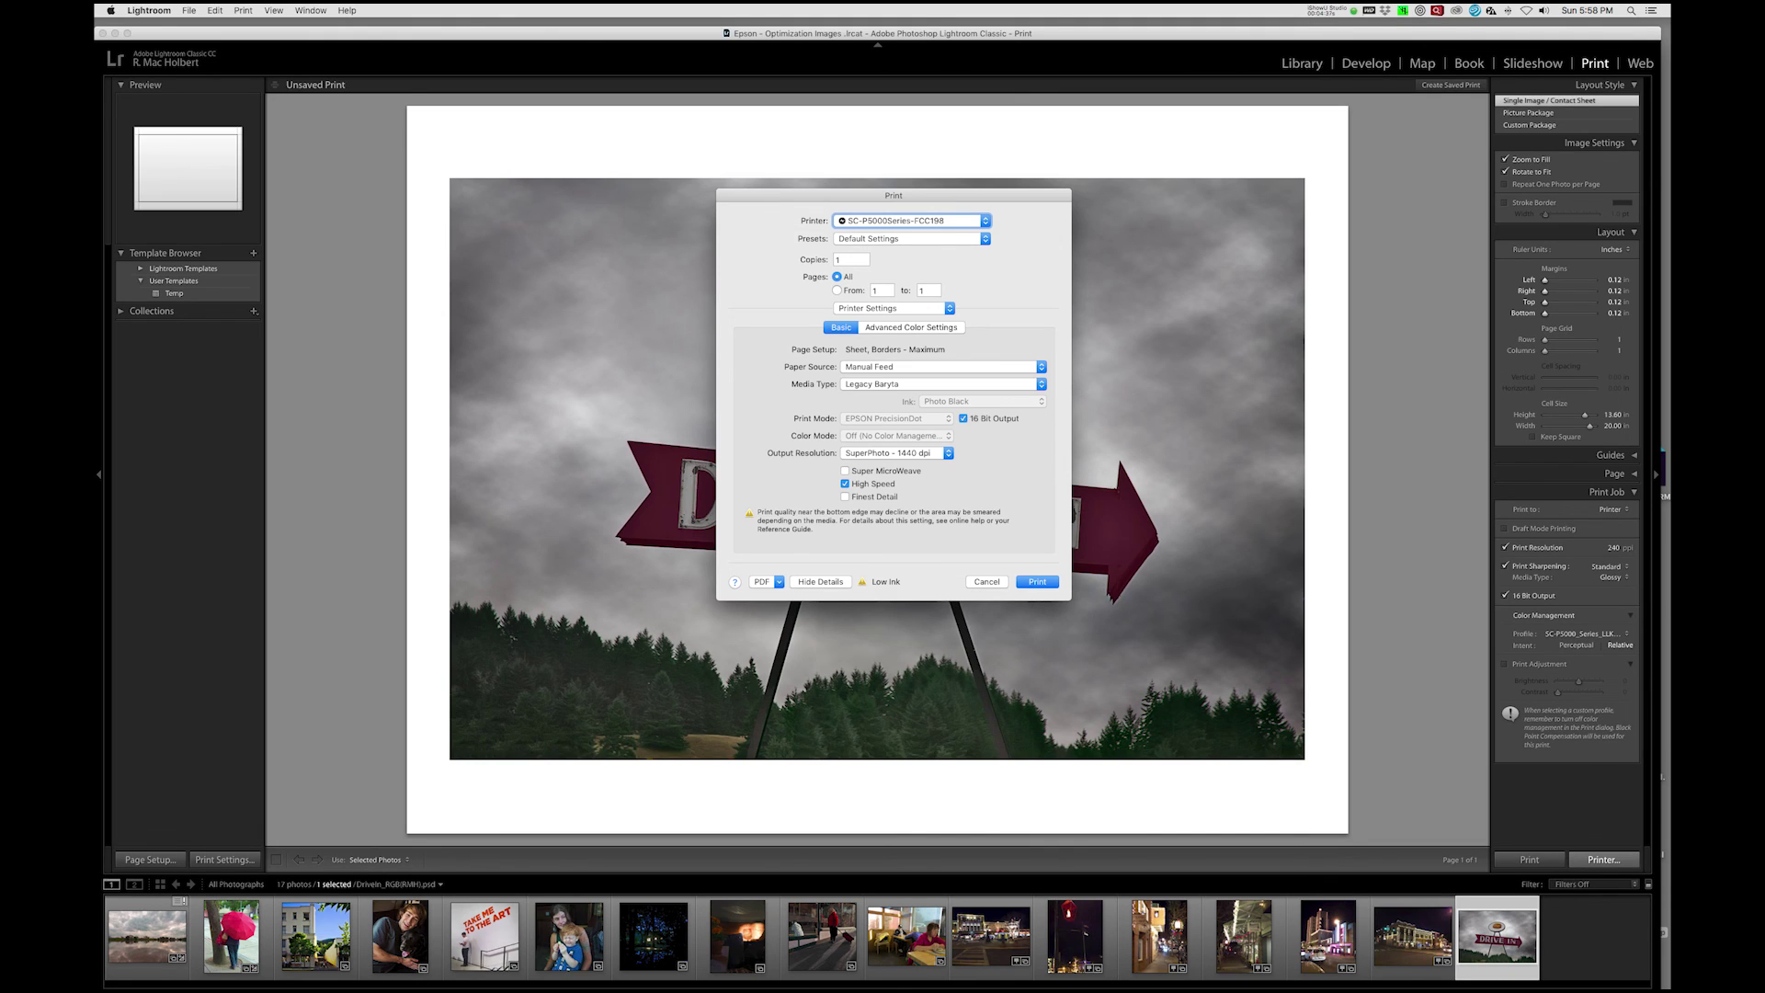
{"action": "key", "text": "Return"}
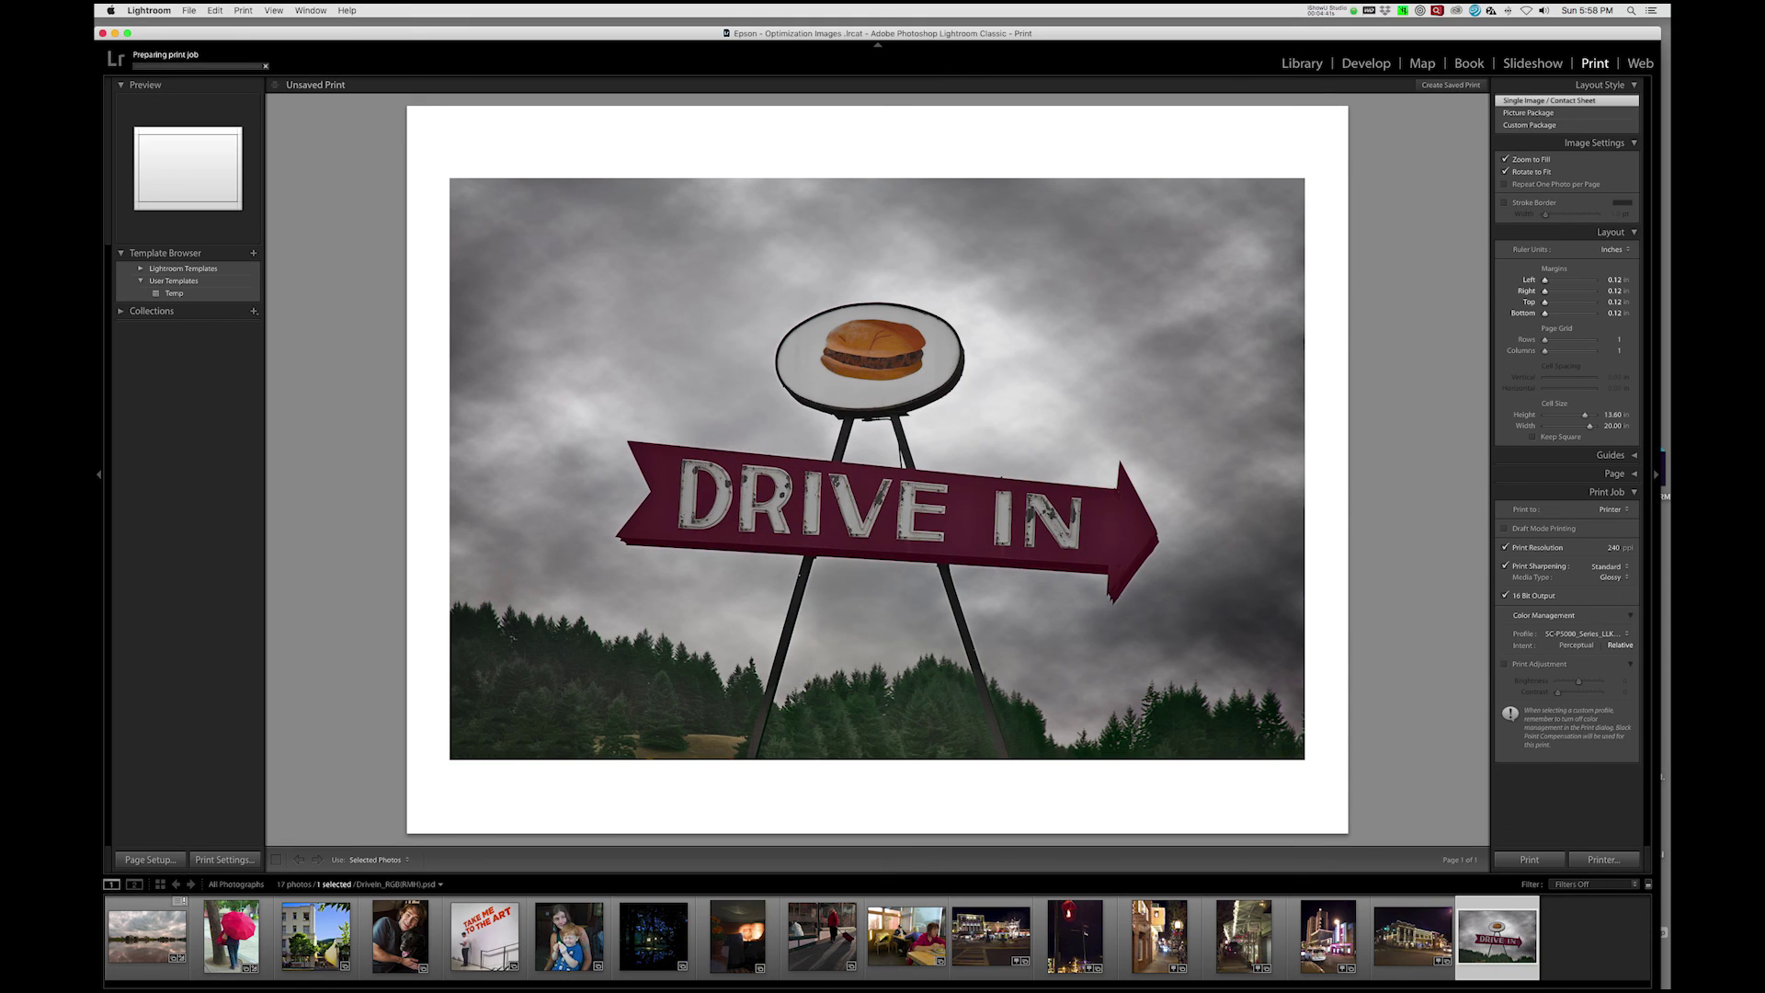